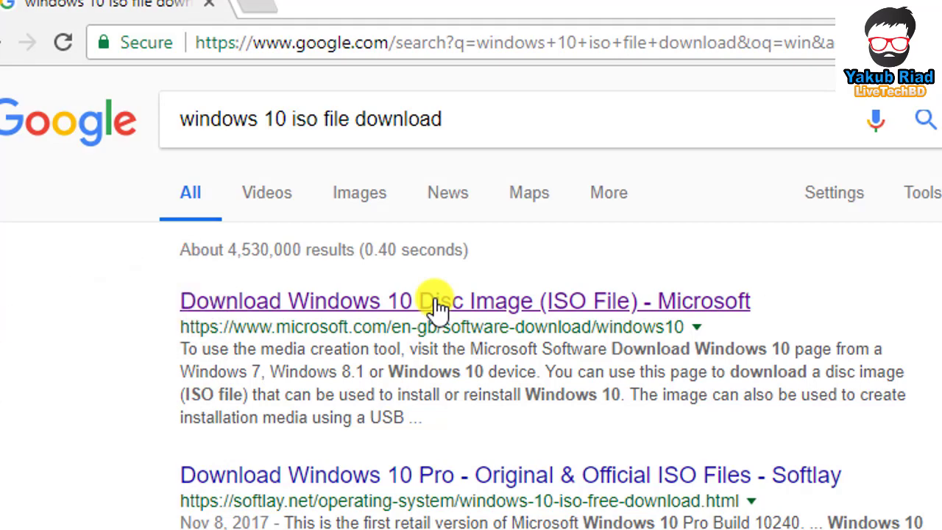
- Open Microsoft's Windows 10 download page from the search results and download the media creation tool, reusing the existing file if complete
click(437, 306)
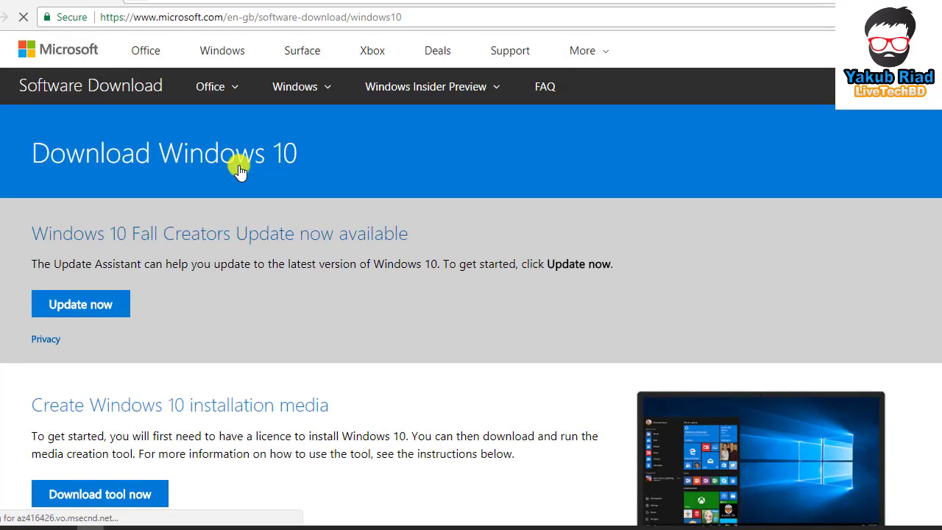
scroll(248, 265, down, 2)
scroll(248, 193, up, 2)
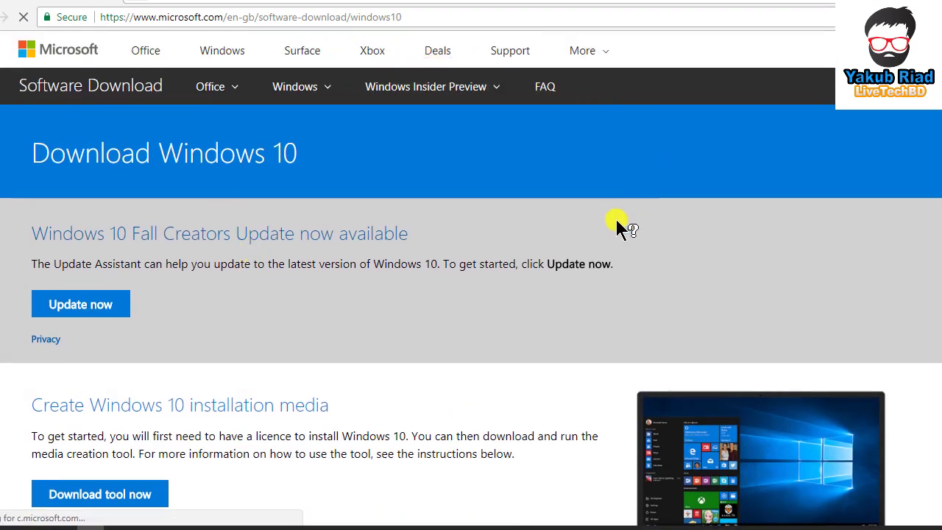
scroll(327, 252, down, 2)
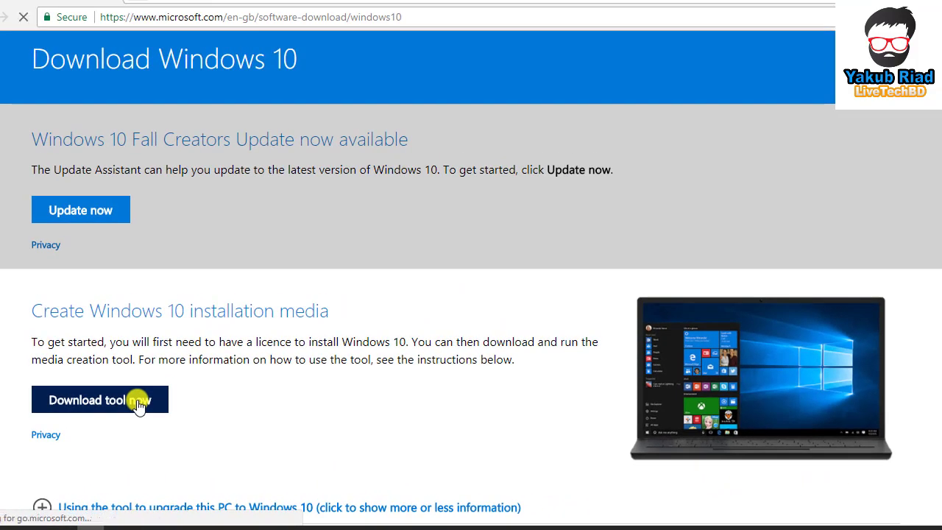
click(139, 405)
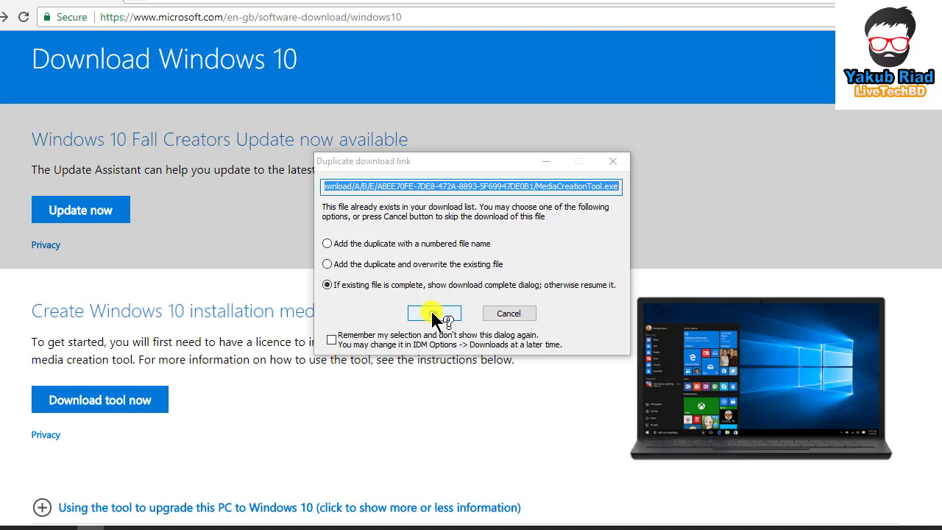
click(434, 313)
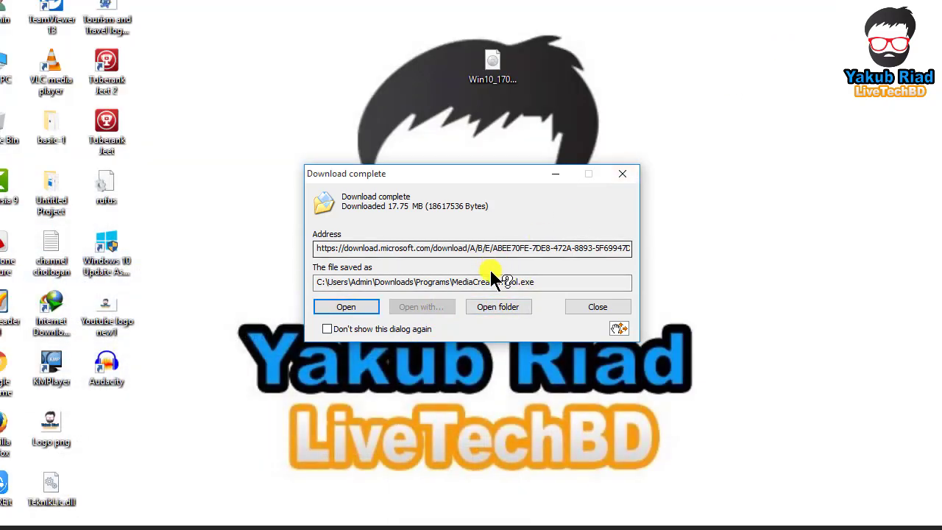
- Open the download's containing folder, move MediaCreationTool to the desktop, and dismiss the folder window
click(498, 306)
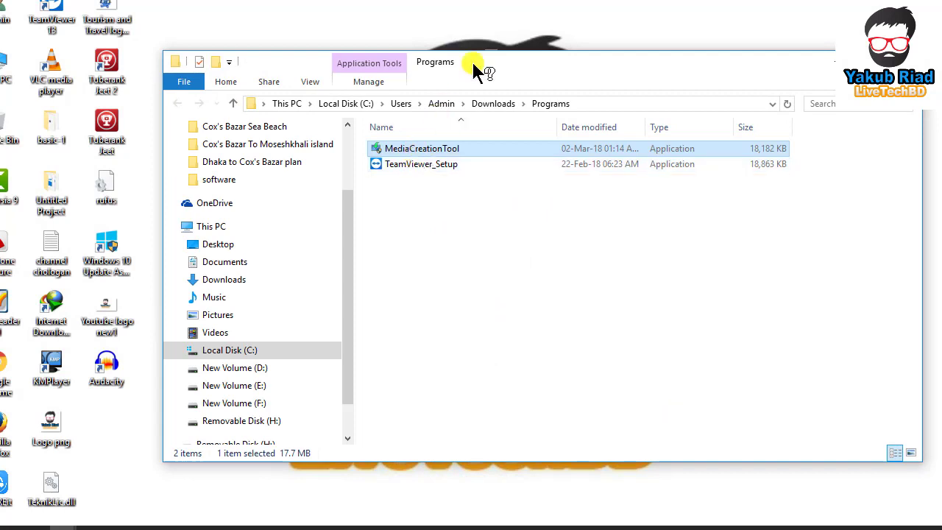
drag(475, 70, 550, 45)
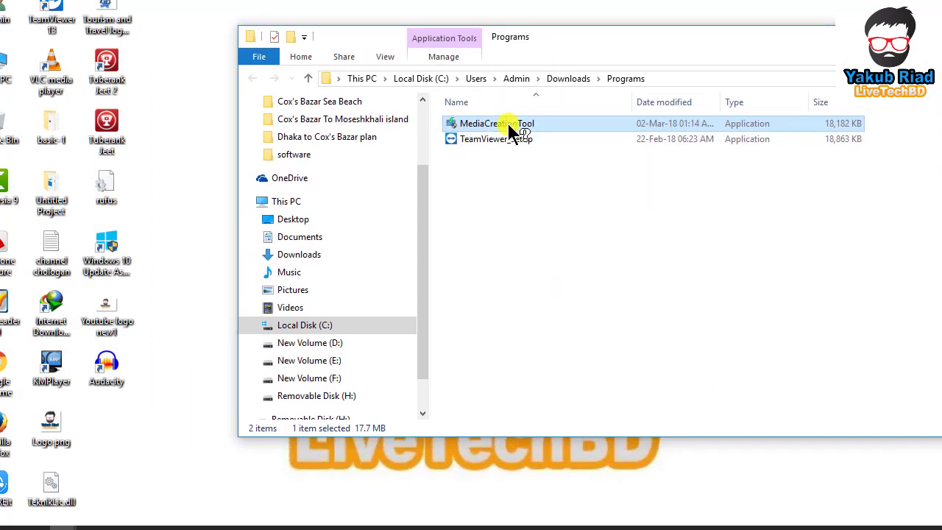
right_click(508, 124)
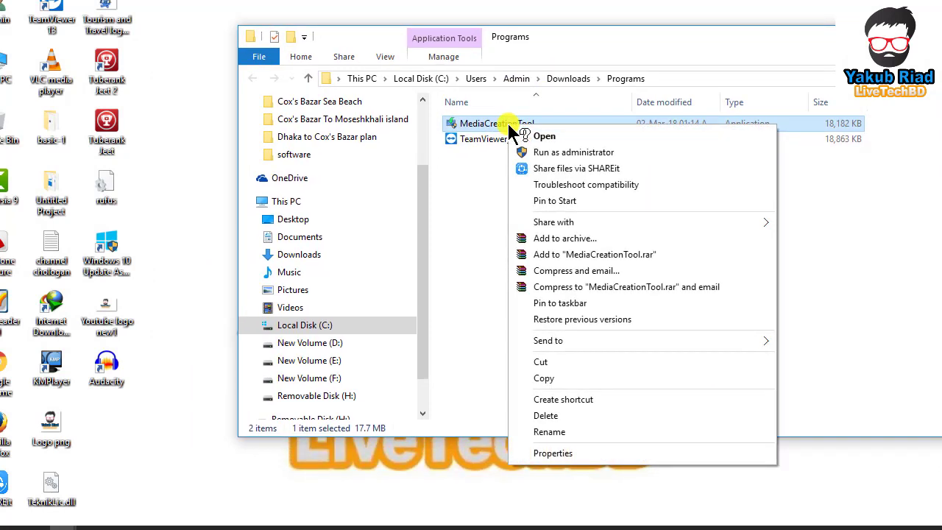
click(502, 125)
drag(505, 125, 168, 444)
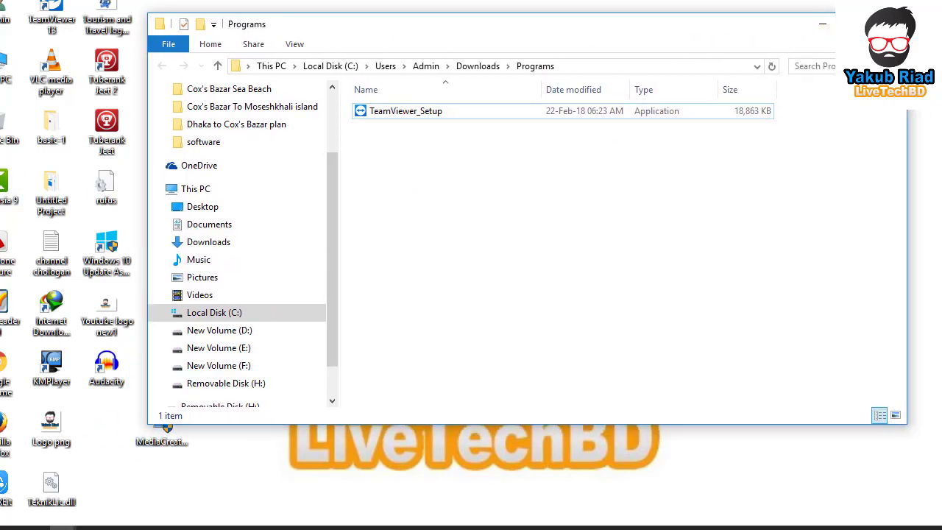
click(809, 21)
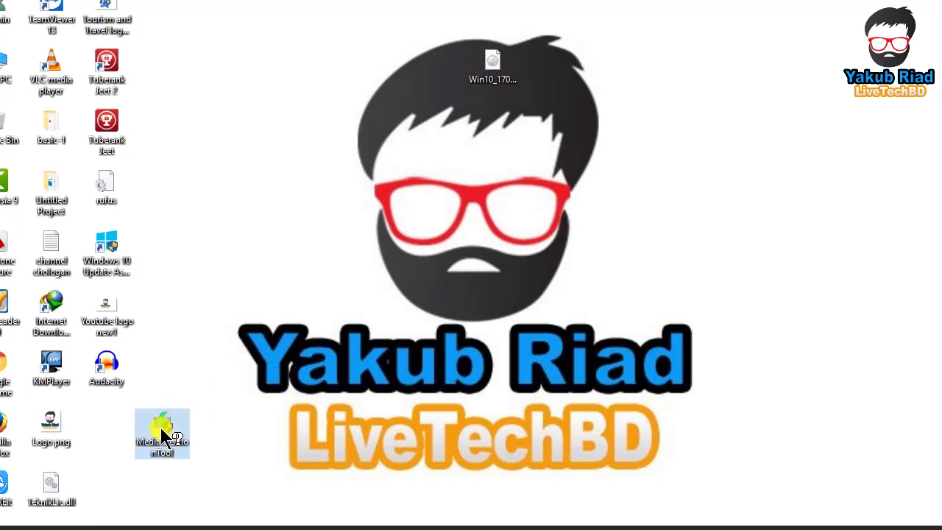
- Launch MediaCreationTool from the desktop and accept the Microsoft software license terms
click(155, 451)
right_click(168, 442)
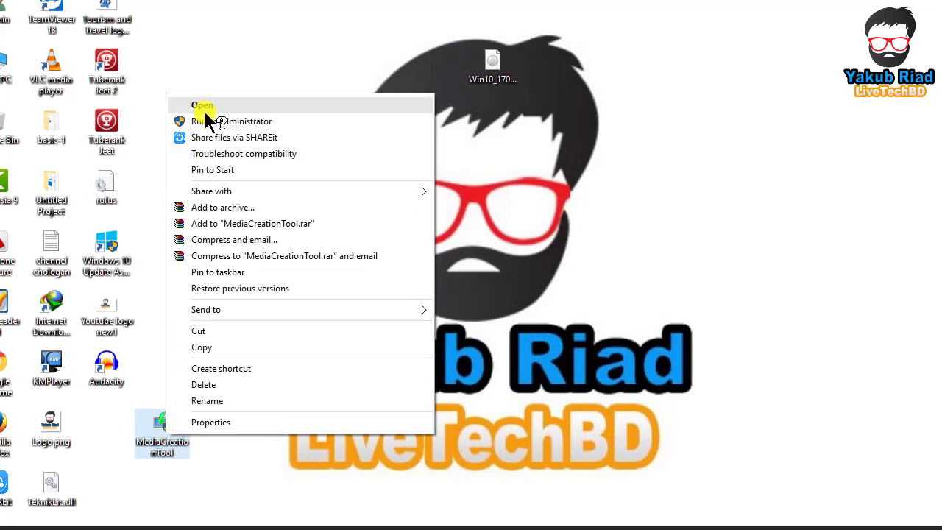
click(156, 440)
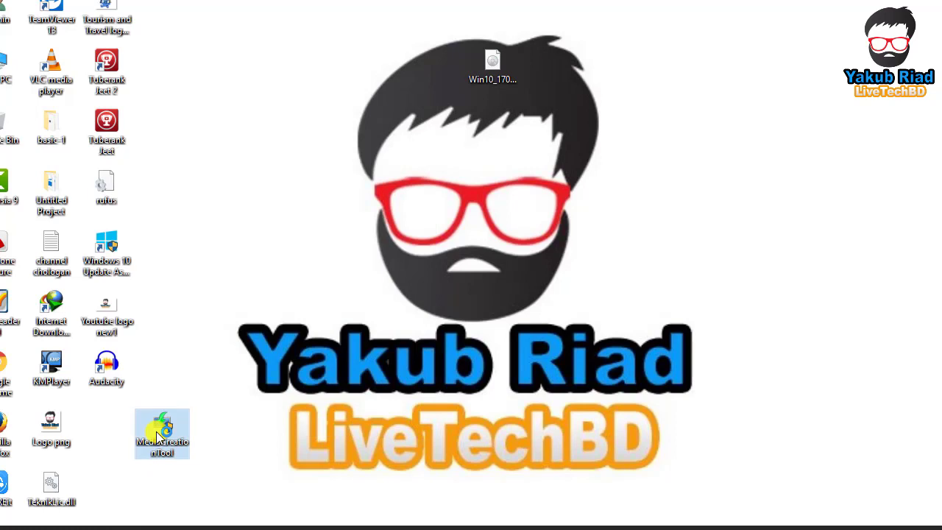
double_click(157, 437)
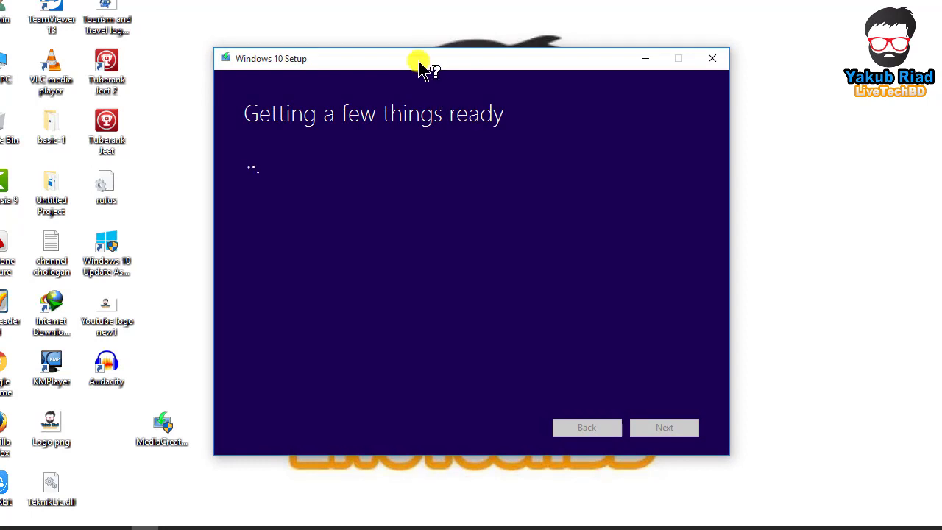
drag(419, 62, 363, 9)
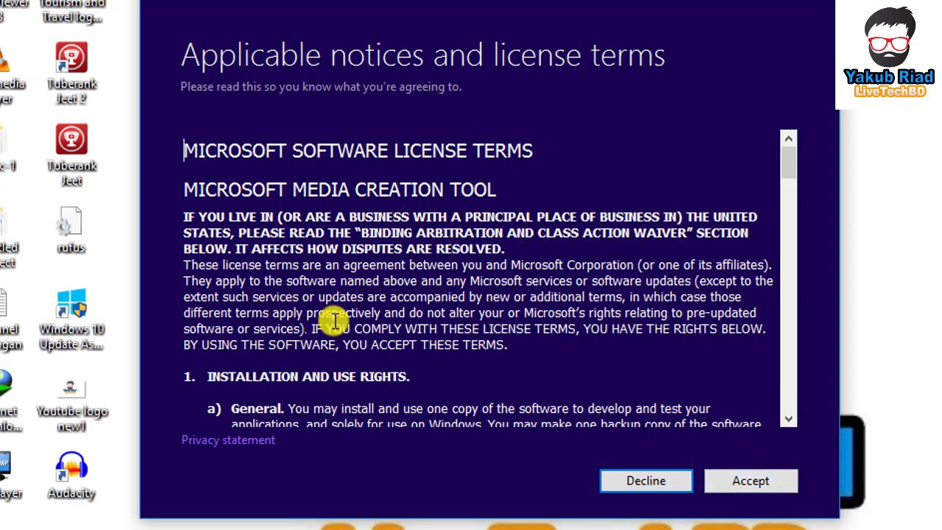
click(765, 486)
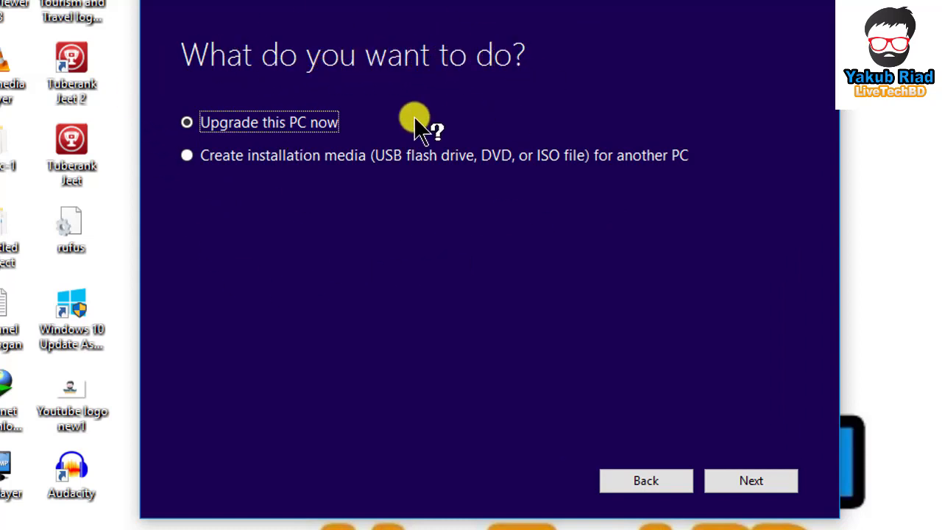
- Choose to create installation media (USB flash drive, DVD, or ISO file) for another PC and continue
click(230, 132)
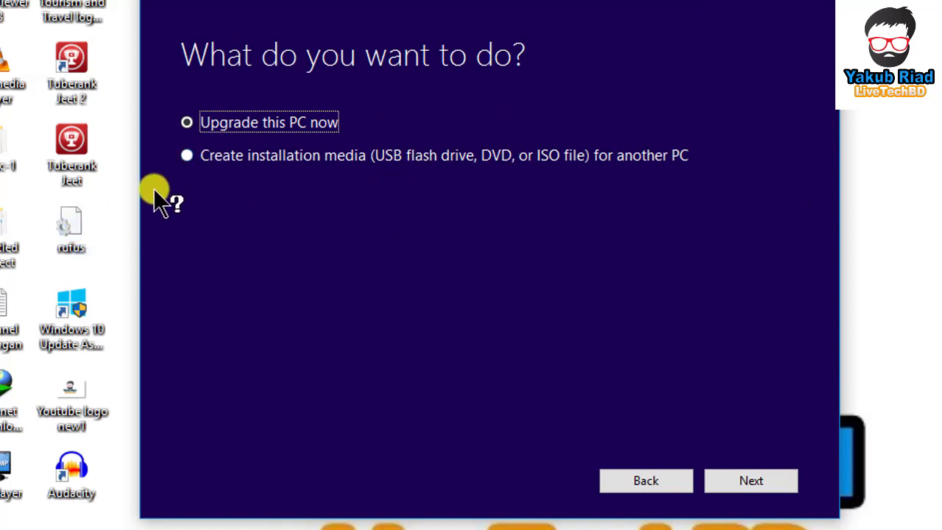
click(189, 157)
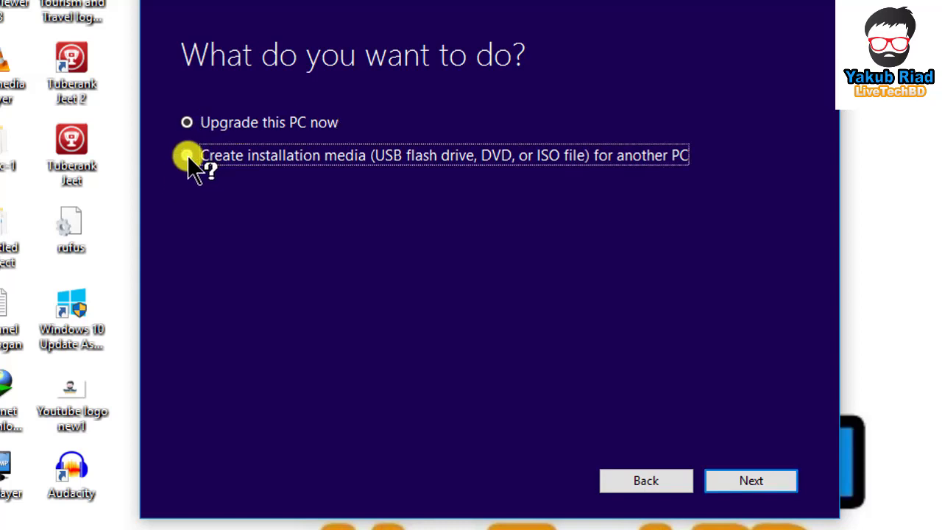
click(754, 481)
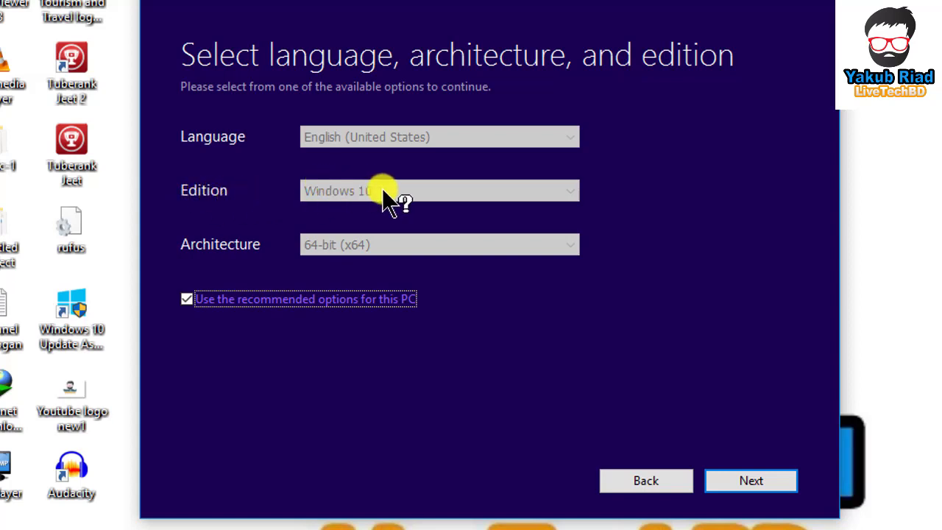
- Try the 32-bit (x86) and Both architectures with the recommended options off, and restore 64-bit (x64) with the recommended options
click(189, 299)
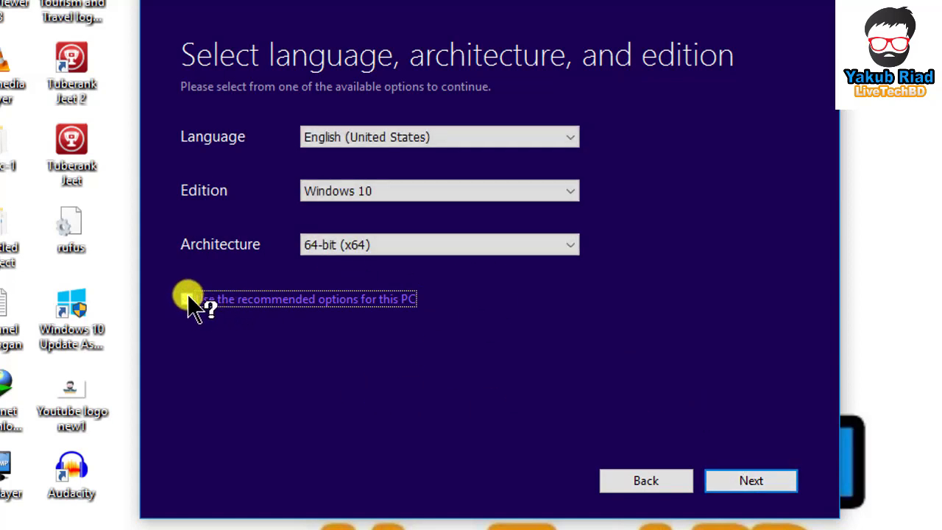
click(570, 247)
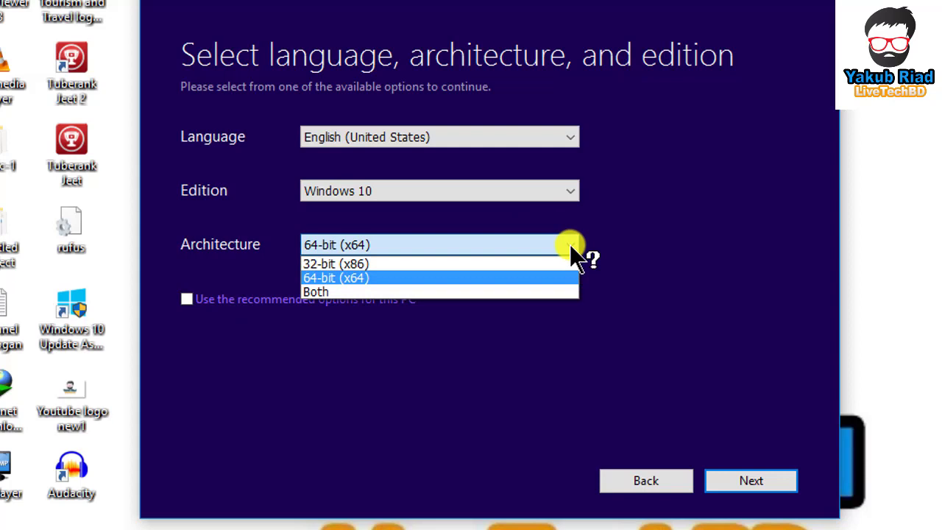
click(349, 265)
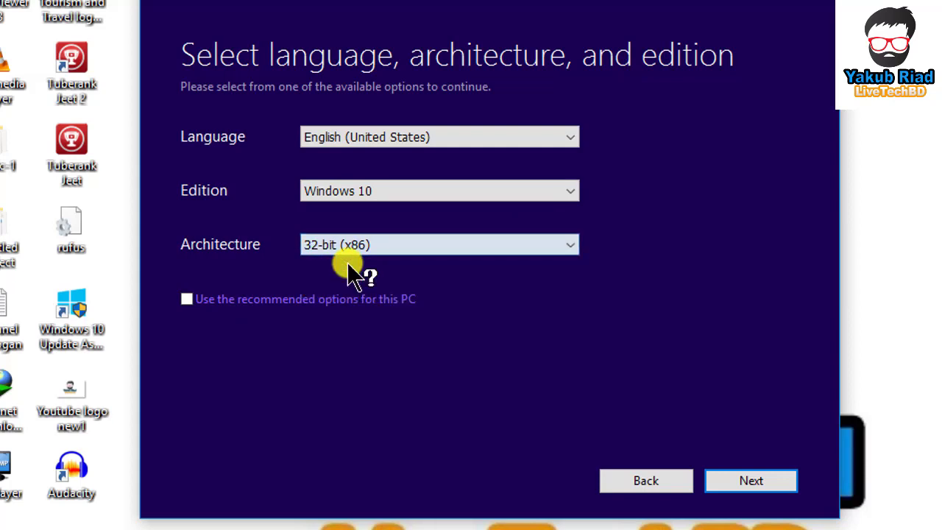
click(548, 247)
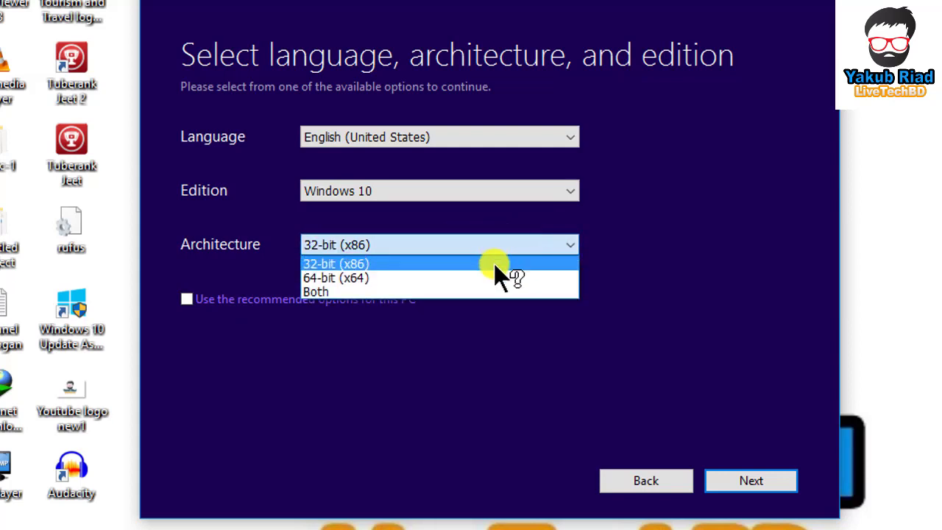
click(390, 293)
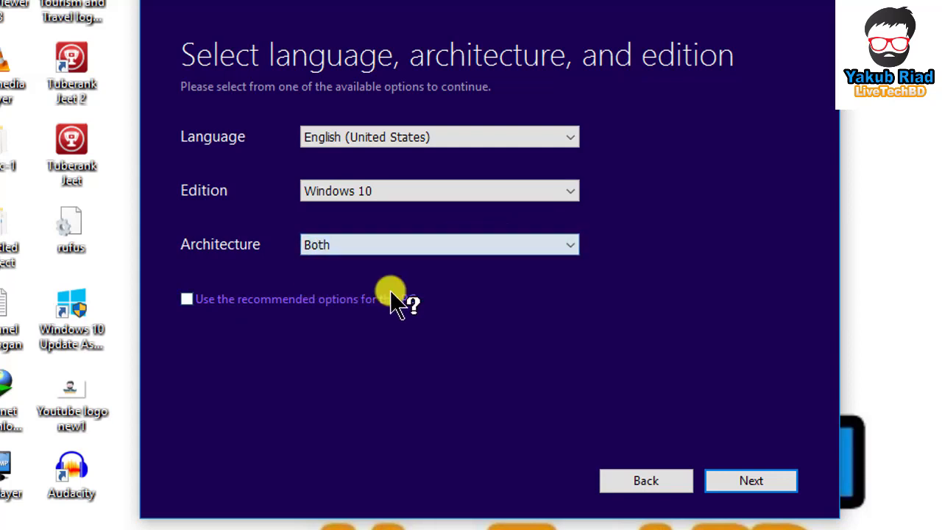
click(568, 131)
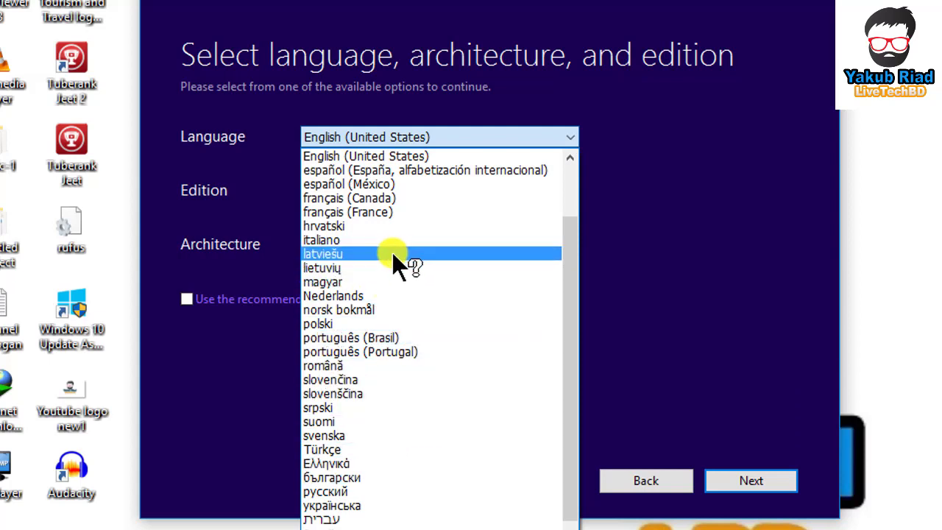
click(671, 119)
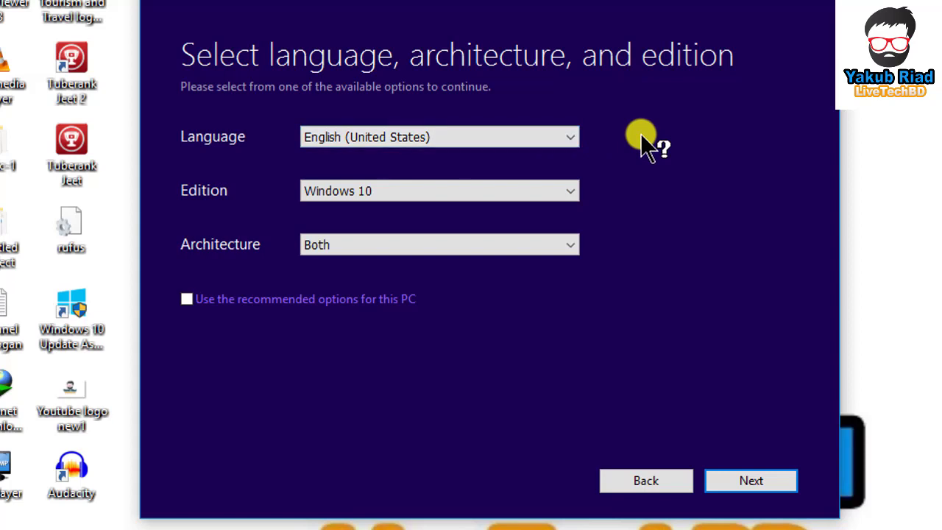
click(557, 244)
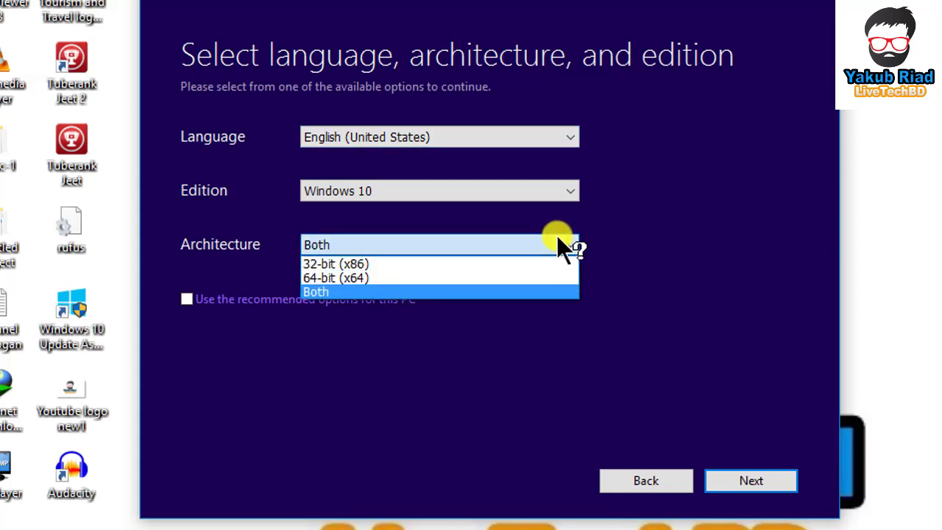
click(686, 211)
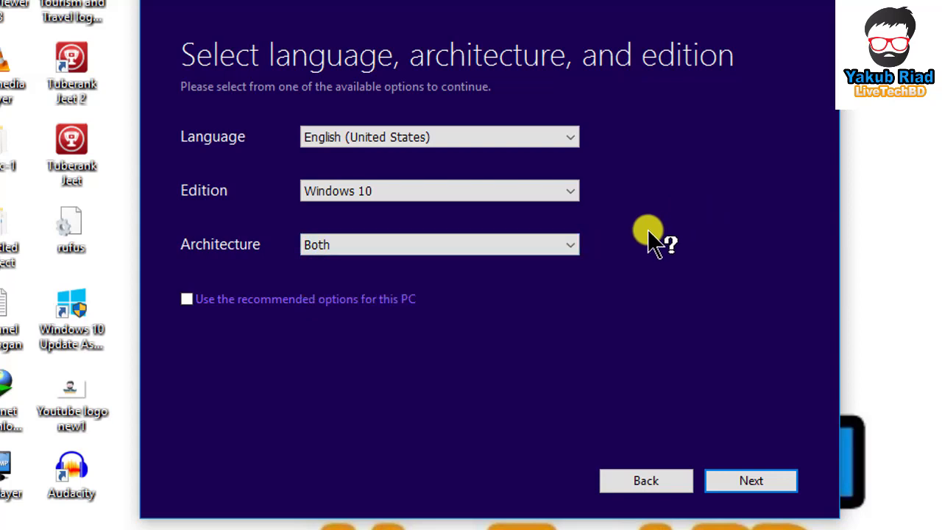
click(571, 246)
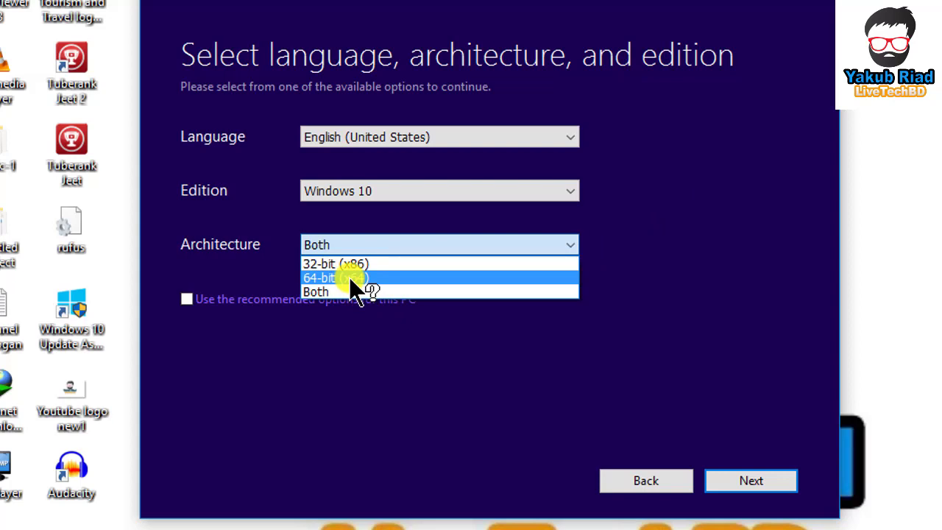
click(349, 277)
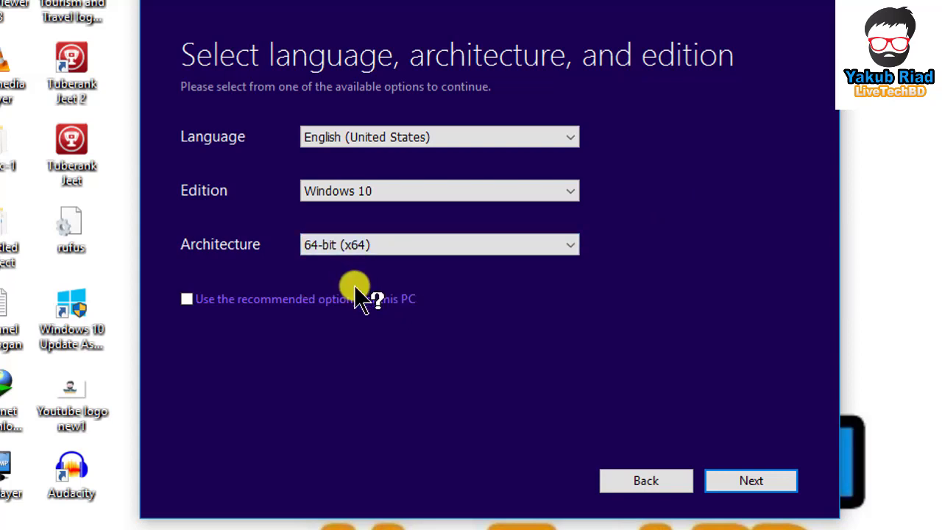
click(186, 299)
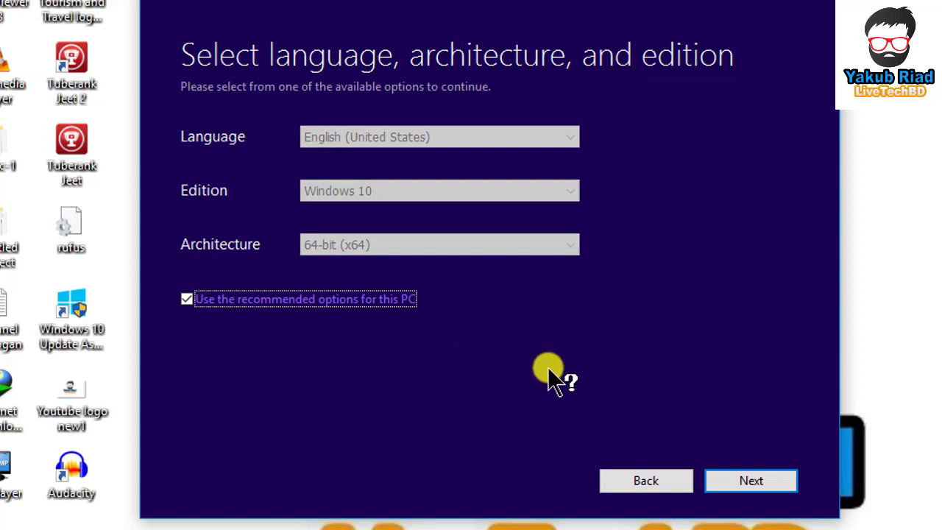
- Continue with the recommended language, edition and architecture, and choose ISO file as the media to create
click(752, 482)
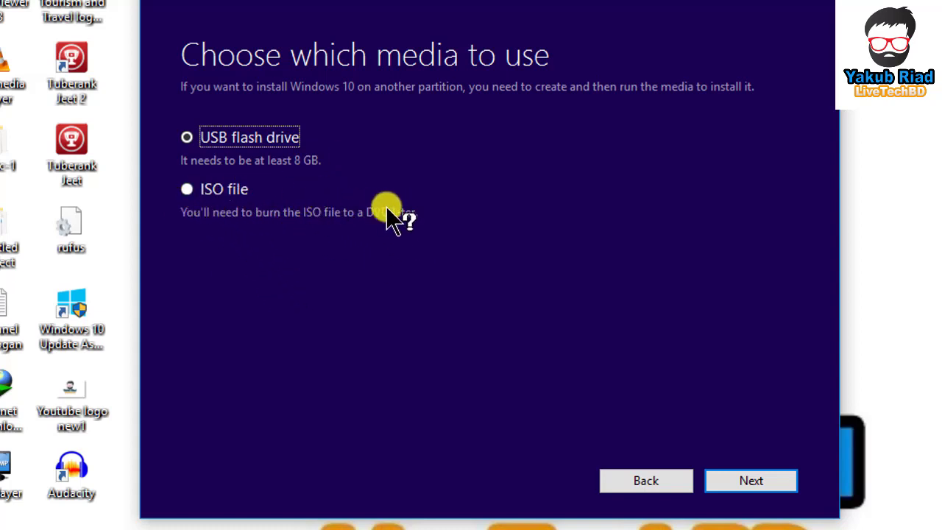
click(200, 137)
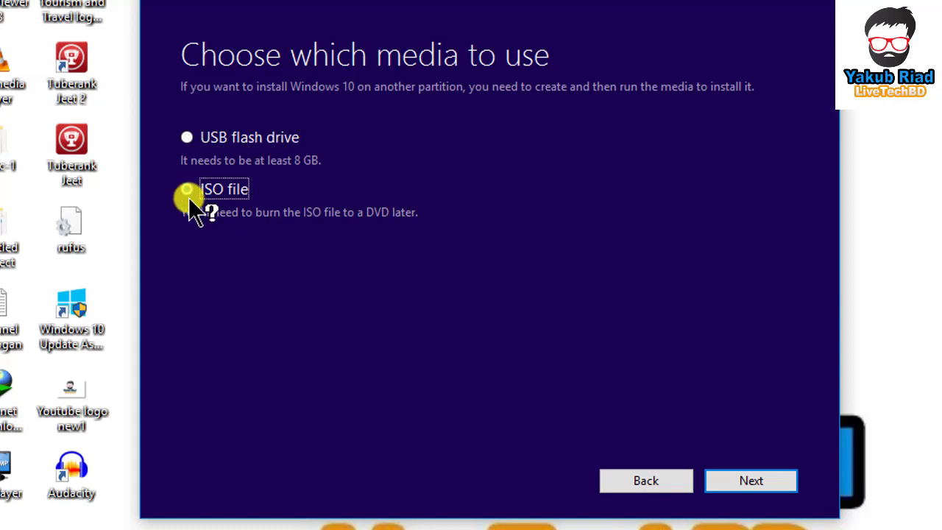
click(744, 484)
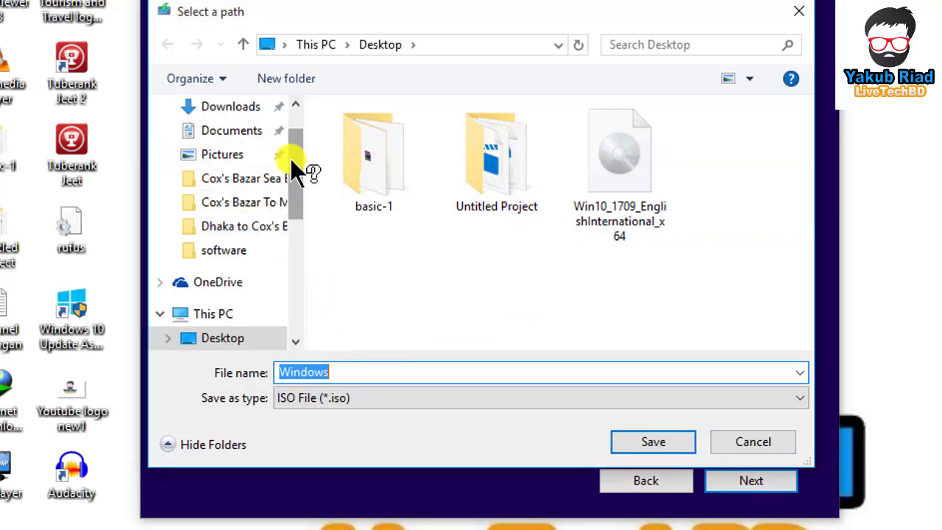
- Save the ISO file as Windows in the Desktop folder and start the Windows 10 download
scroll(294, 147, up, 2)
scroll(294, 148, down, 2)
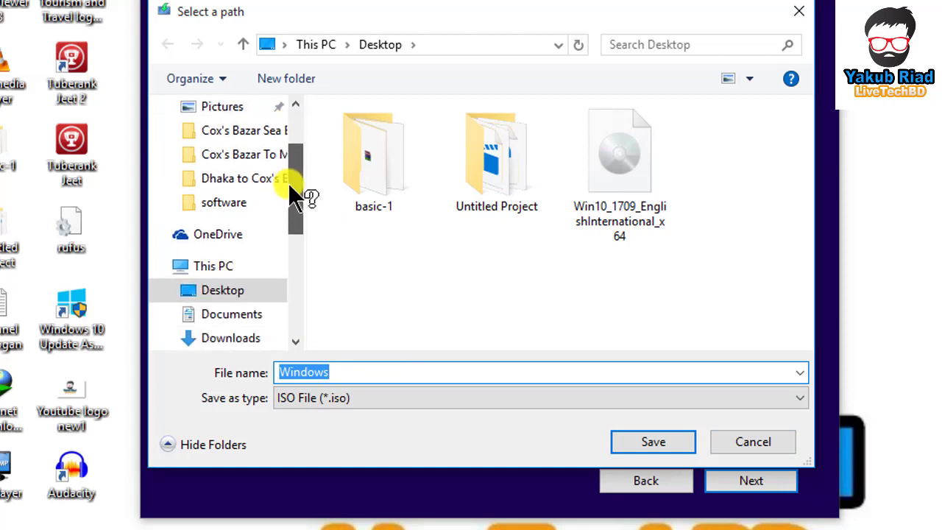
click(217, 248)
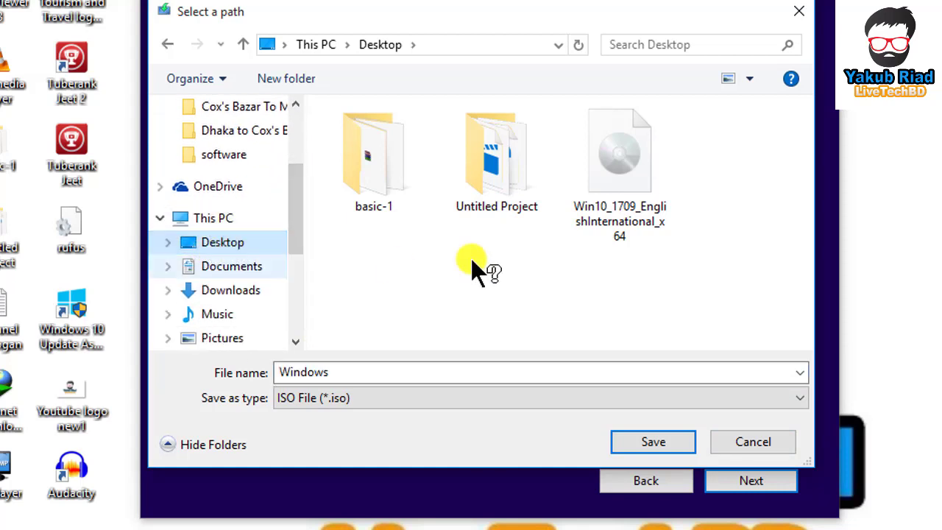
click(651, 441)
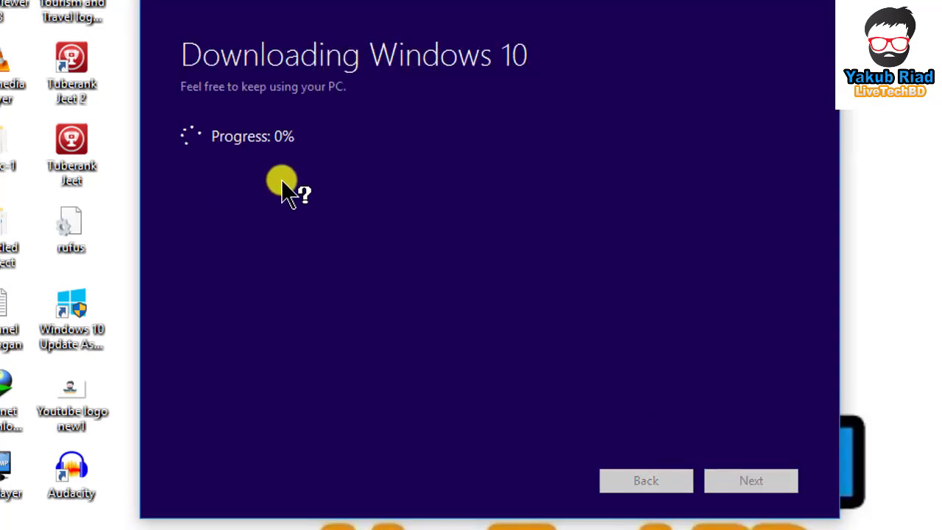
- Quit Windows 10 Setup during the download and confirm quitting
drag(343, 2, 365, 5)
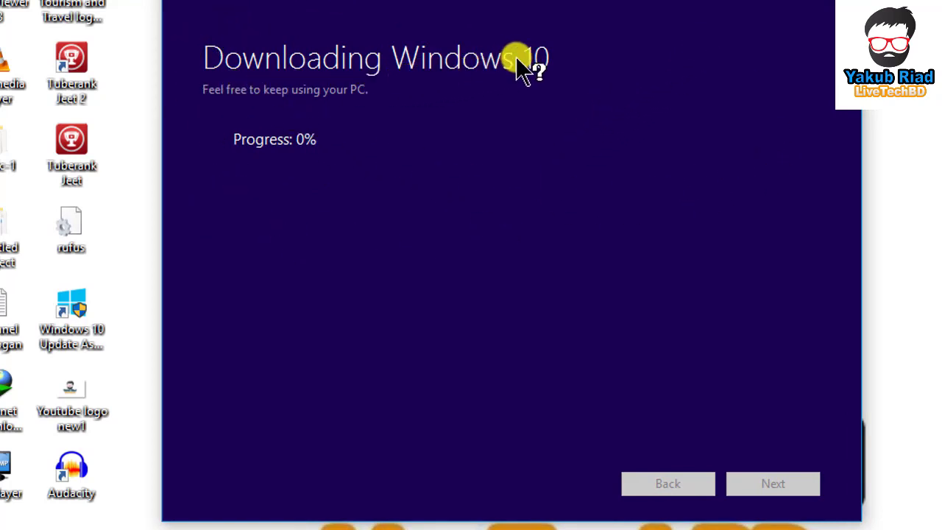
drag(378, 2, 348, 1)
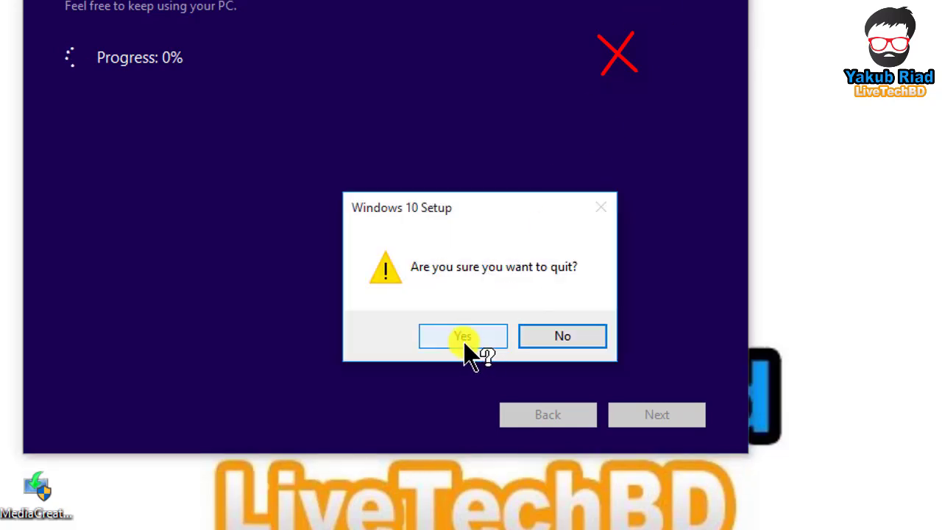
click(461, 337)
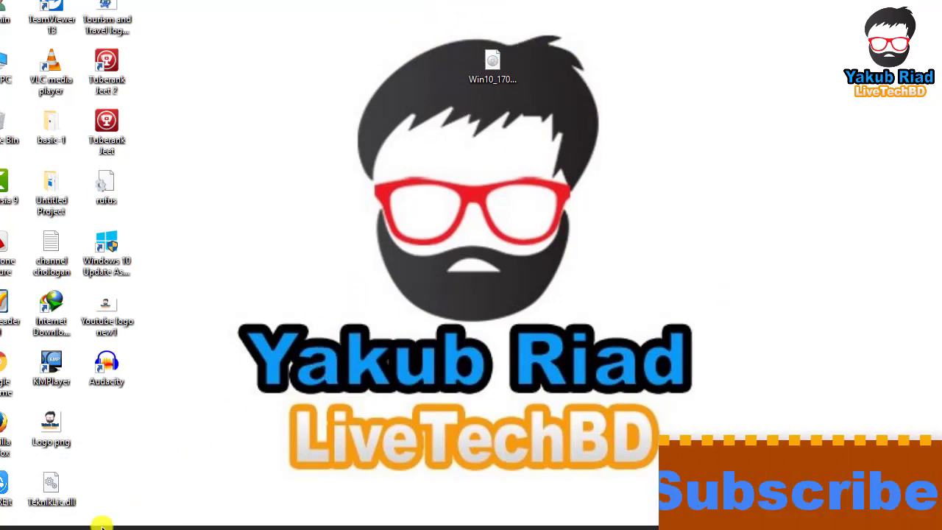
- Switch to Chrome, search Google for "rufus free download" in a new tab and open the rufus.akeo.ie result
mouse_move(90, 527)
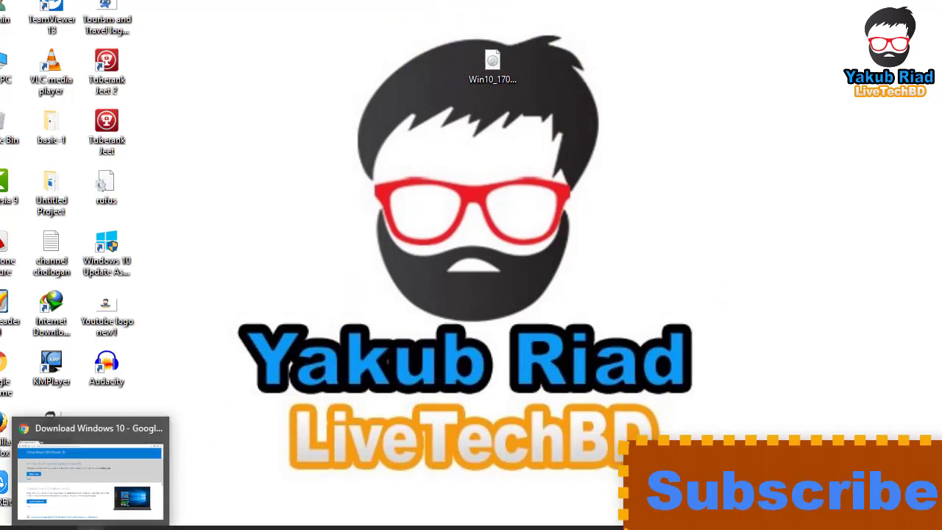
click(98, 460)
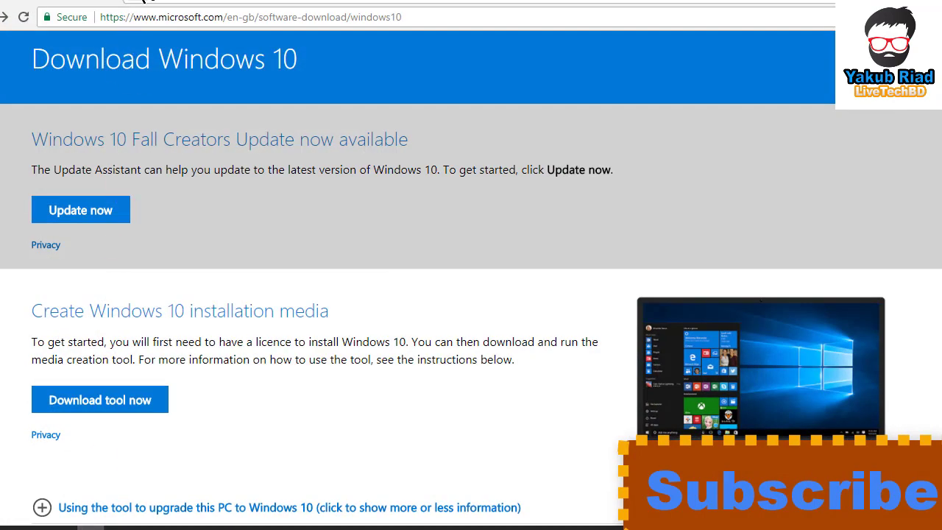
click(135, 4)
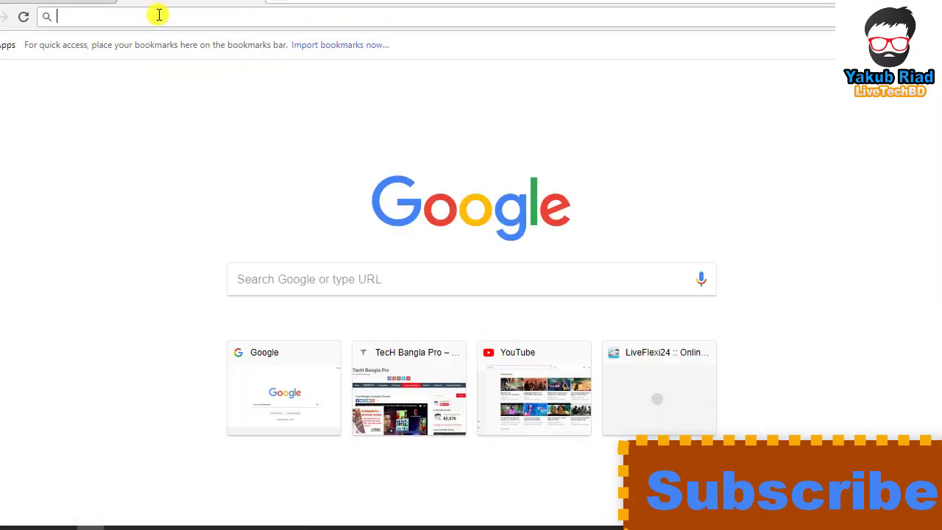
click(309, 279)
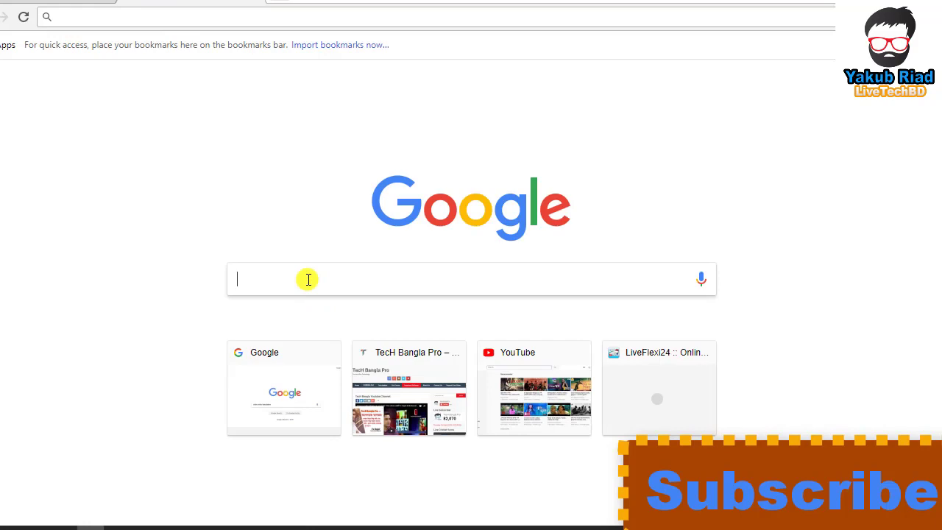
text(ru)
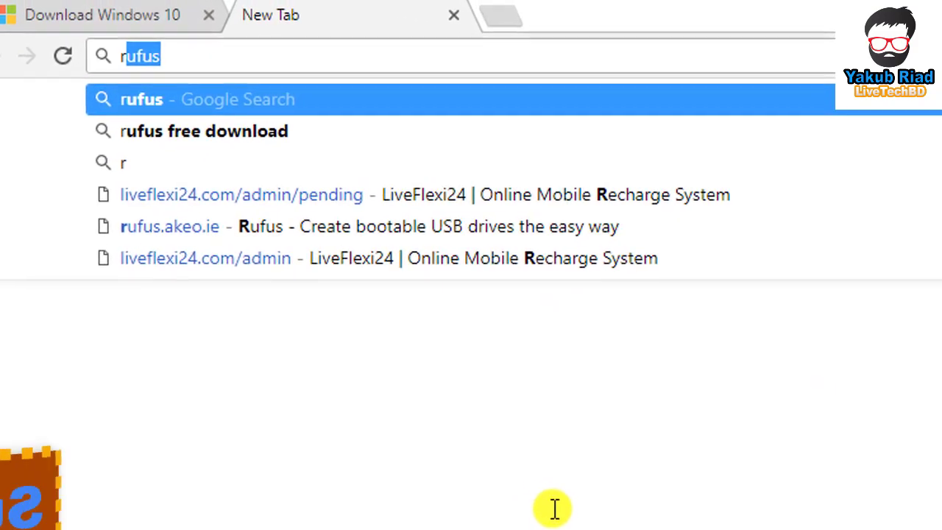
text(fus)
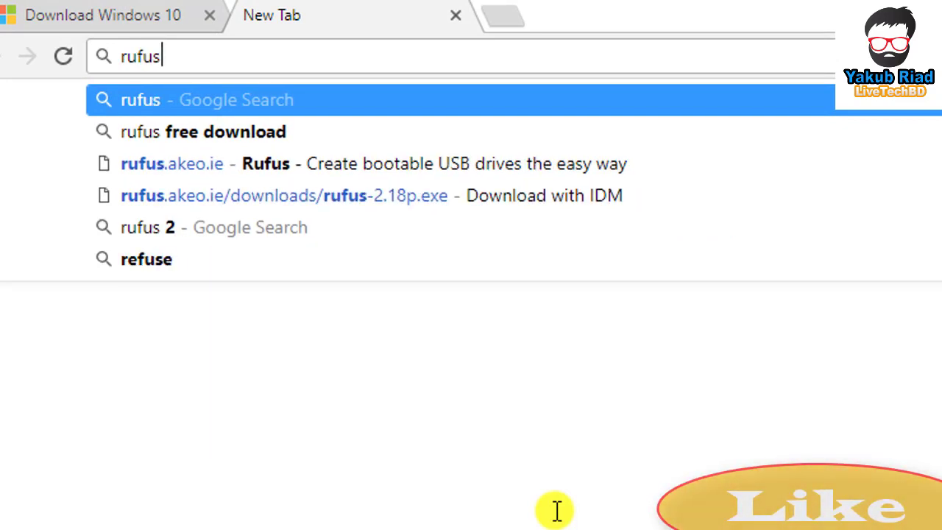
click(202, 132)
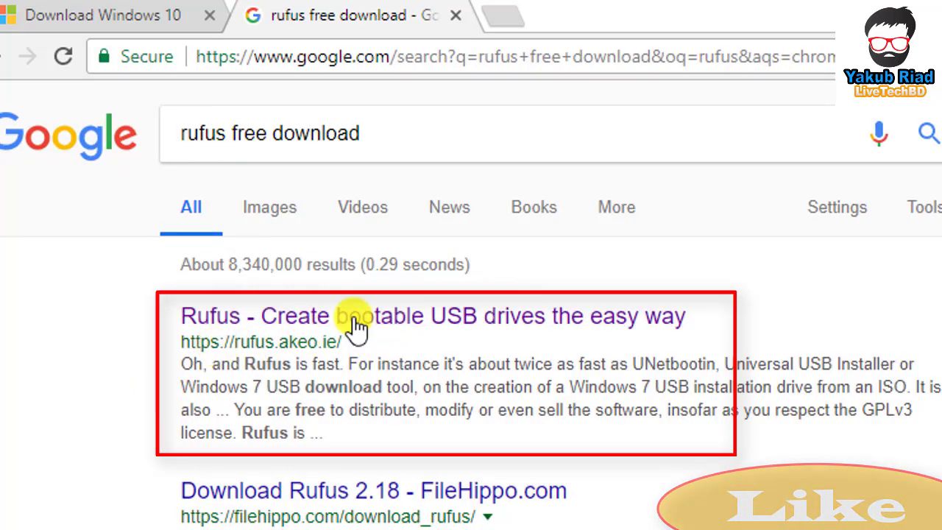
click(379, 318)
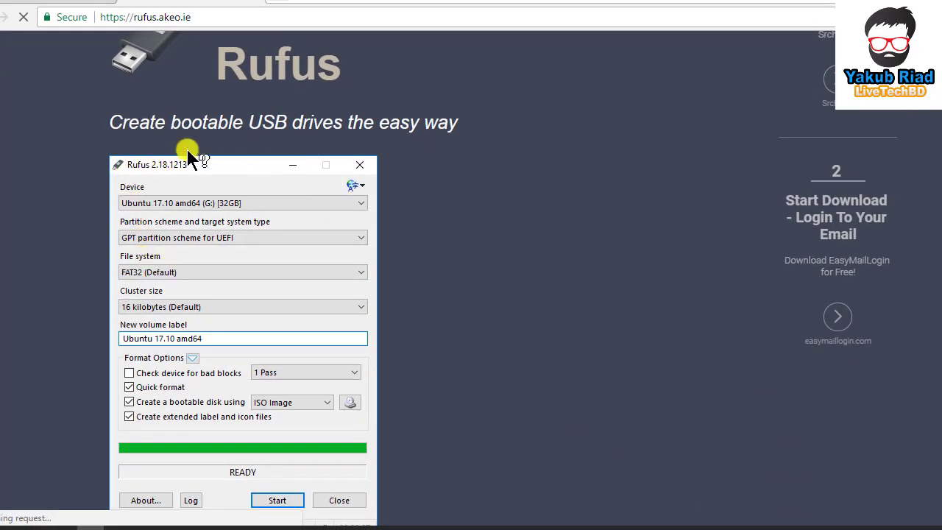
- Download Rufus 2.18 Portable, choosing to show the download complete dialog if the existing file is complete
scroll(95, 359, down, 2)
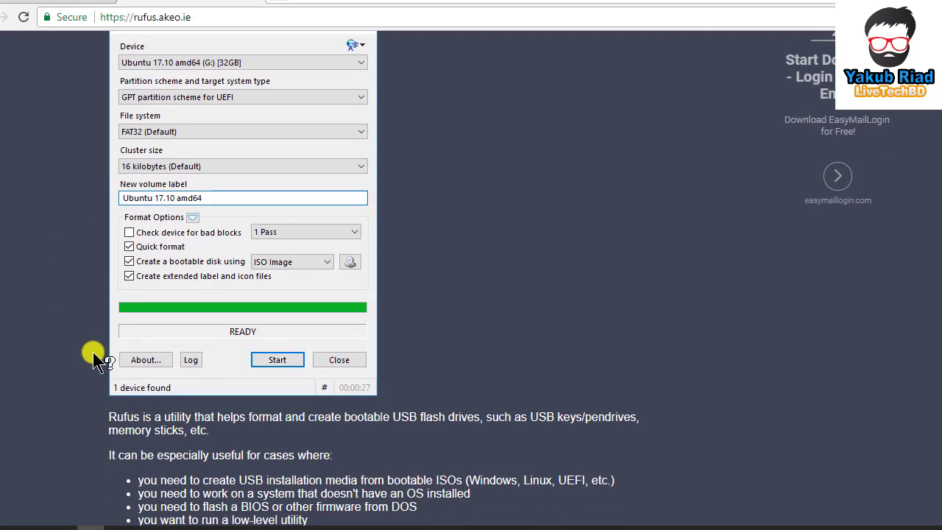
scroll(95, 359, up, 1)
scroll(96, 359, down, 7)
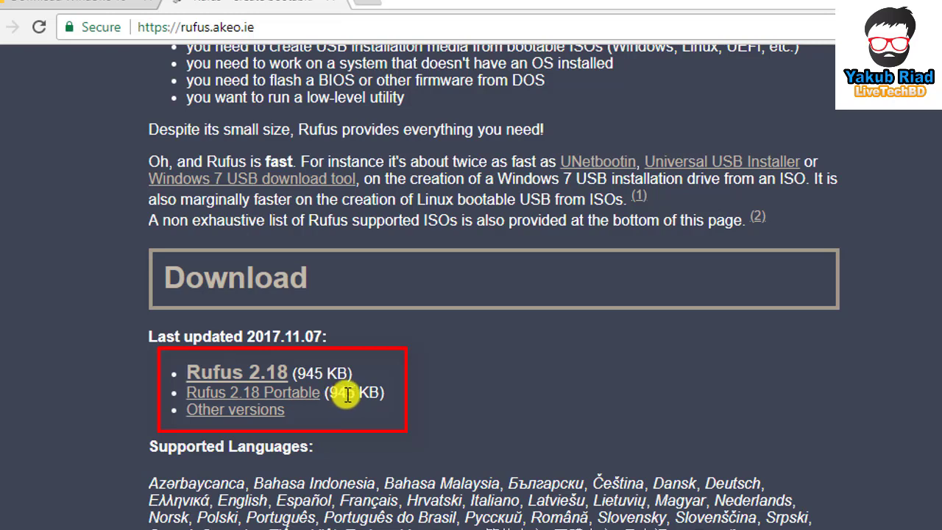
click(294, 394)
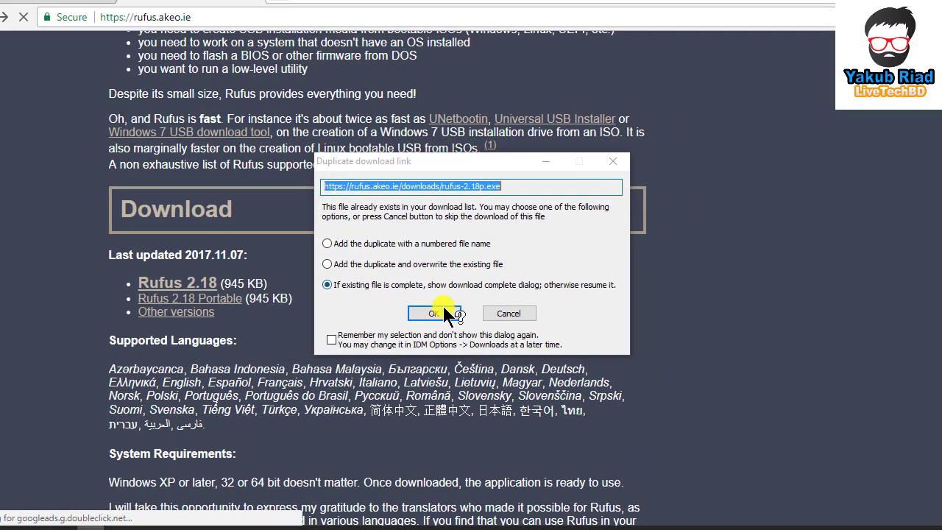
click(479, 342)
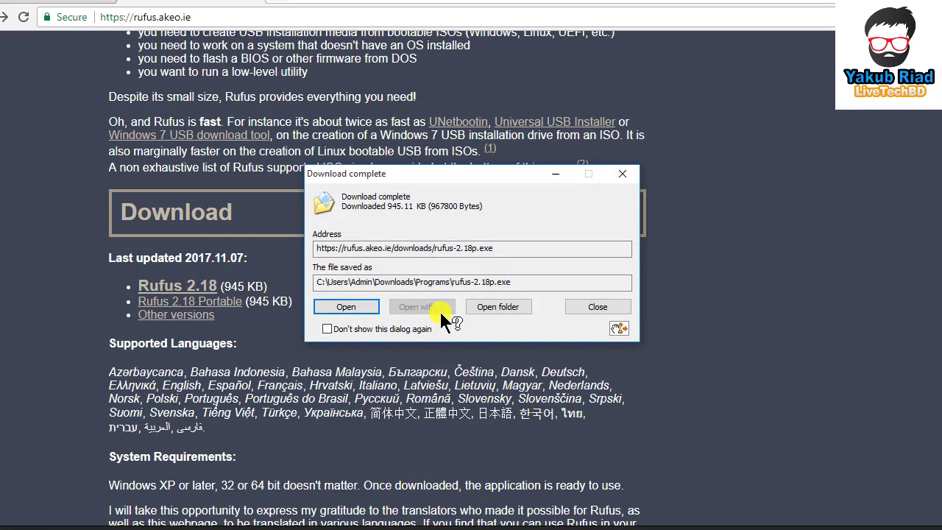
- Open the download's folder, move rufus-2.18p from Programs to the desktop, and close the folder
click(508, 303)
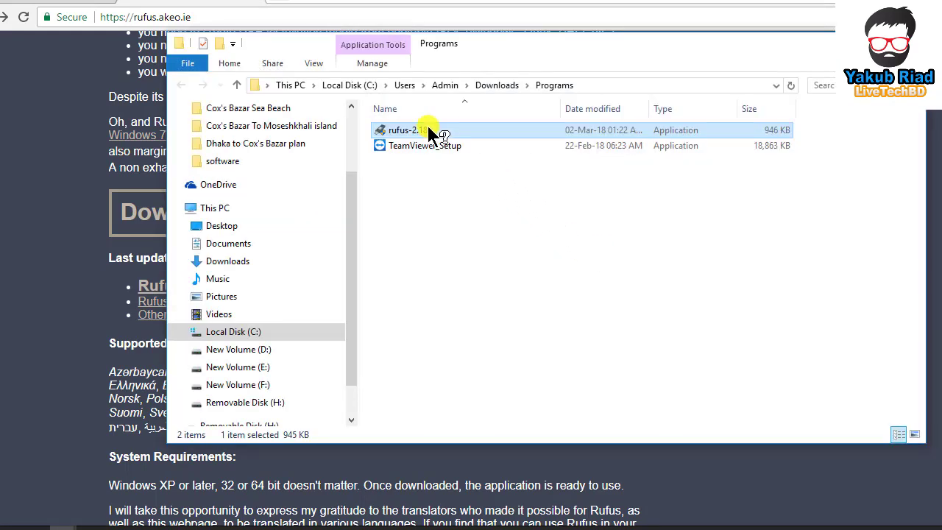
right_click(430, 133)
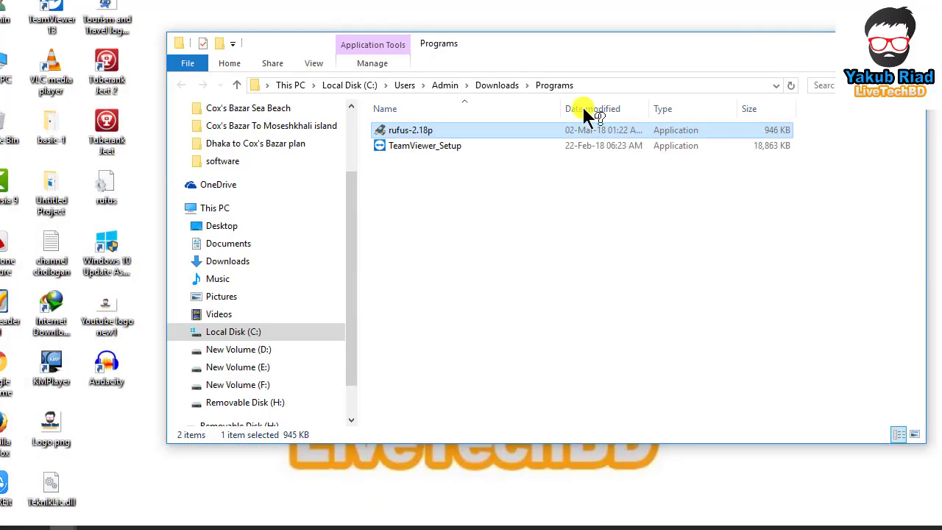
drag(483, 52, 618, 22)
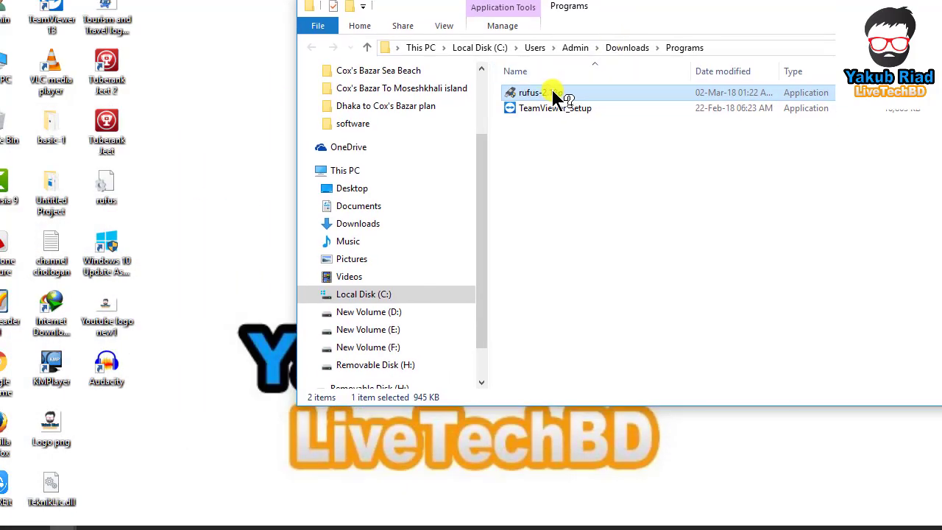
drag(552, 90, 203, 159)
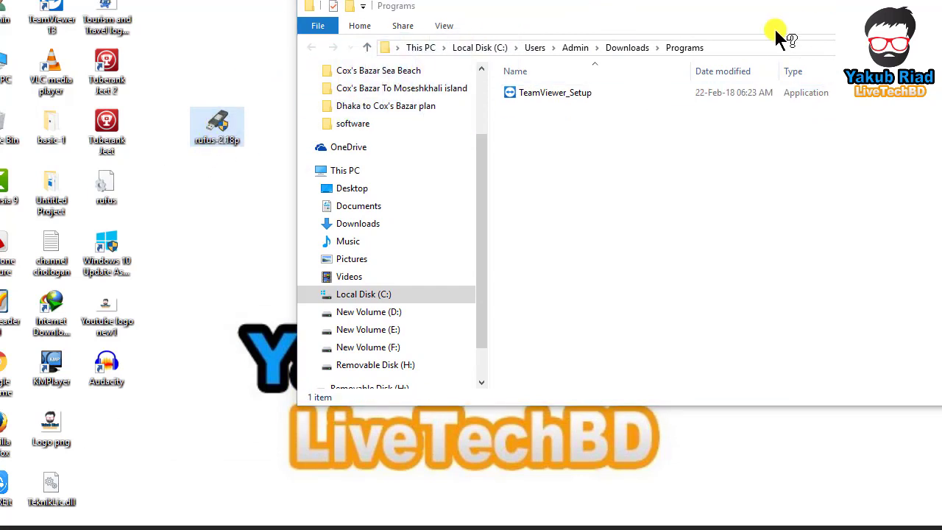
drag(773, 17, 657, 27)
click(921, 15)
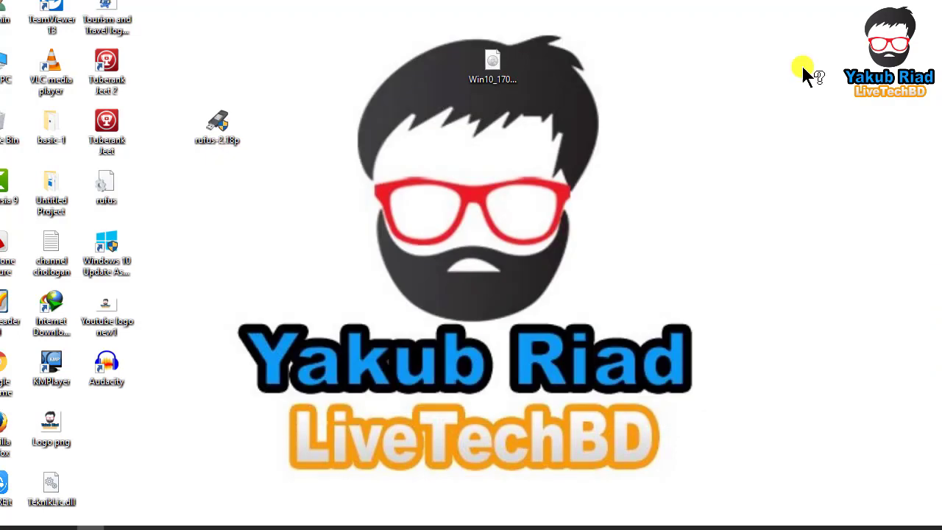
- Launch rufus-2.18p from the desktop and move its window toward the upper part of the desktop
click(220, 137)
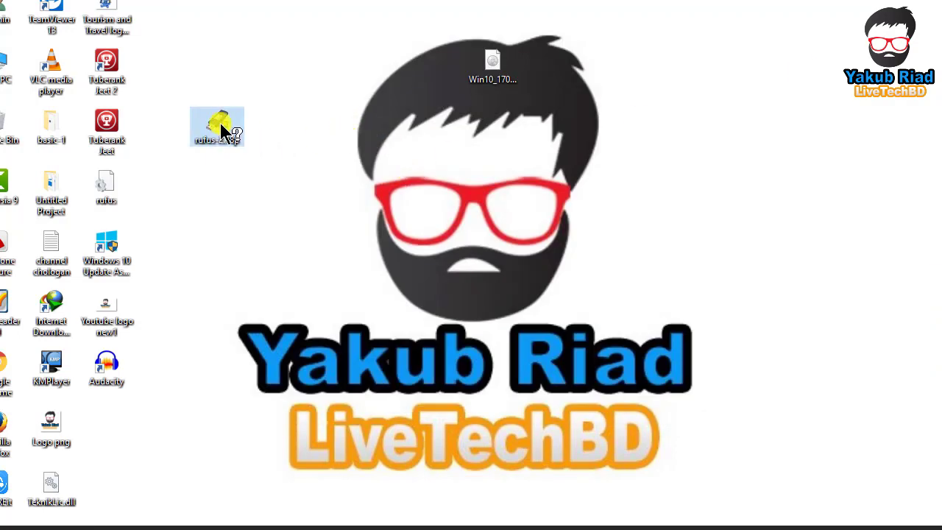
right_click(221, 125)
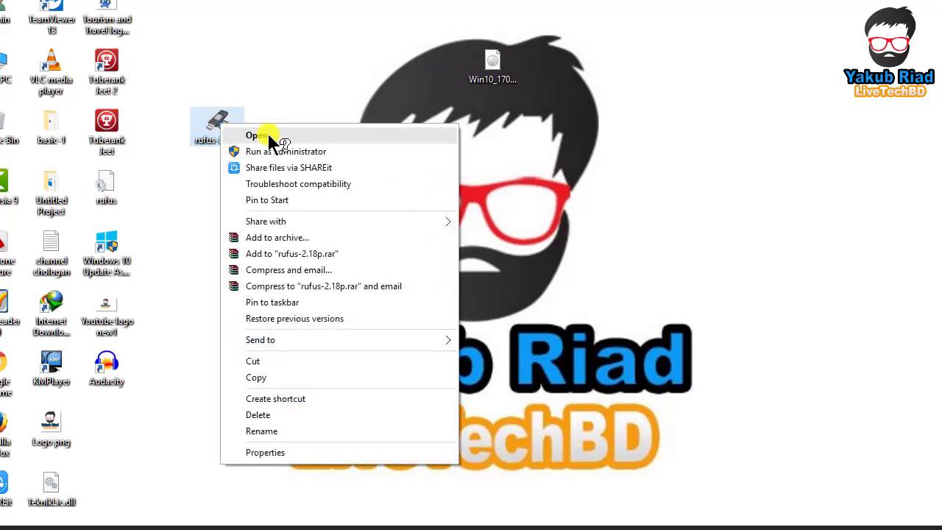
click(218, 123)
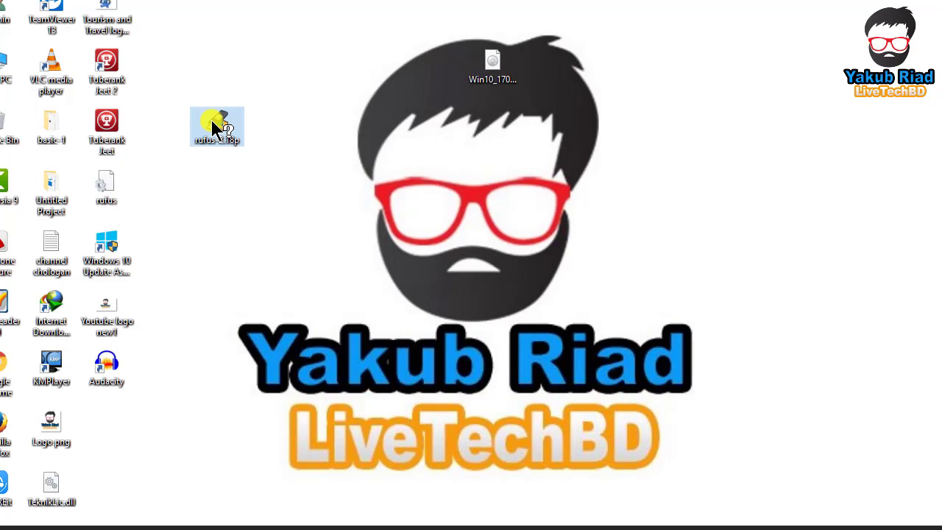
double_click(216, 126)
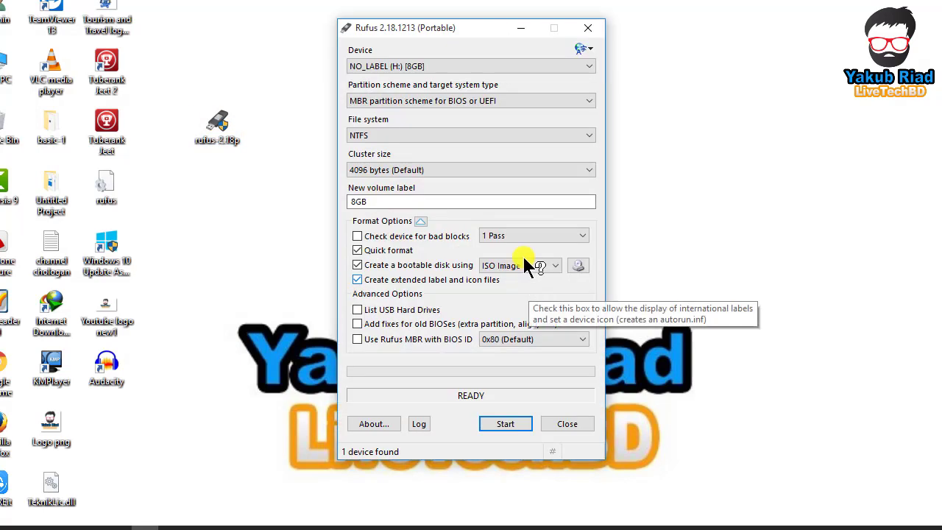
drag(430, 28, 360, 3)
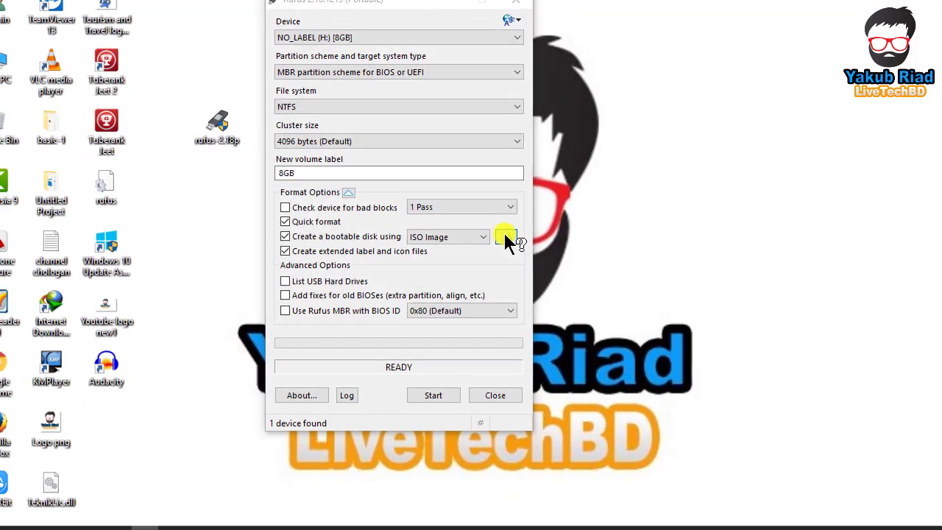
- Load the Win10_1709_EnglishInternational_x64 disc image from the Desktop as the bootable ISO image
click(516, 298)
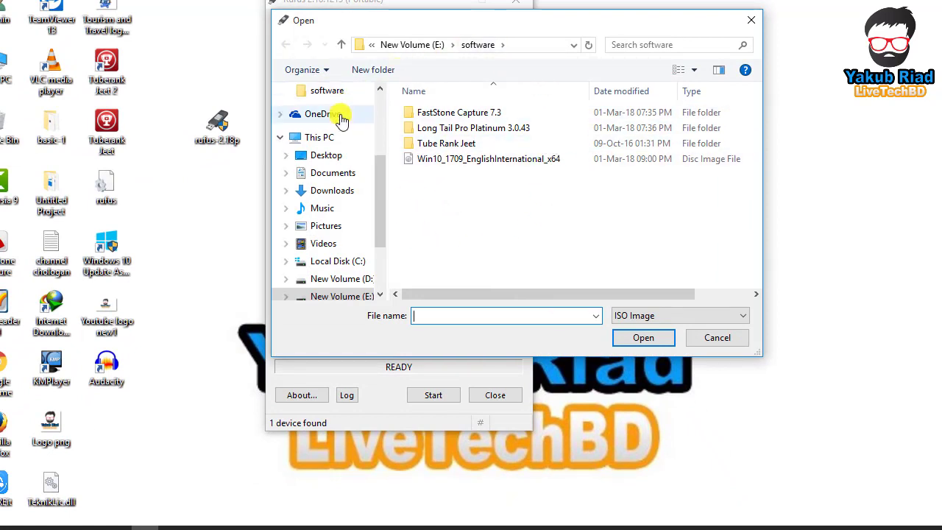
click(334, 159)
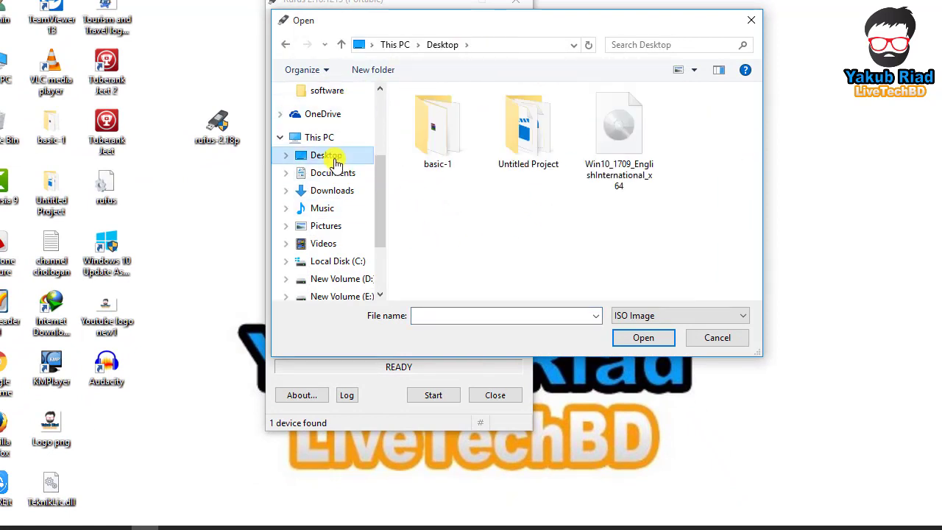
click(618, 128)
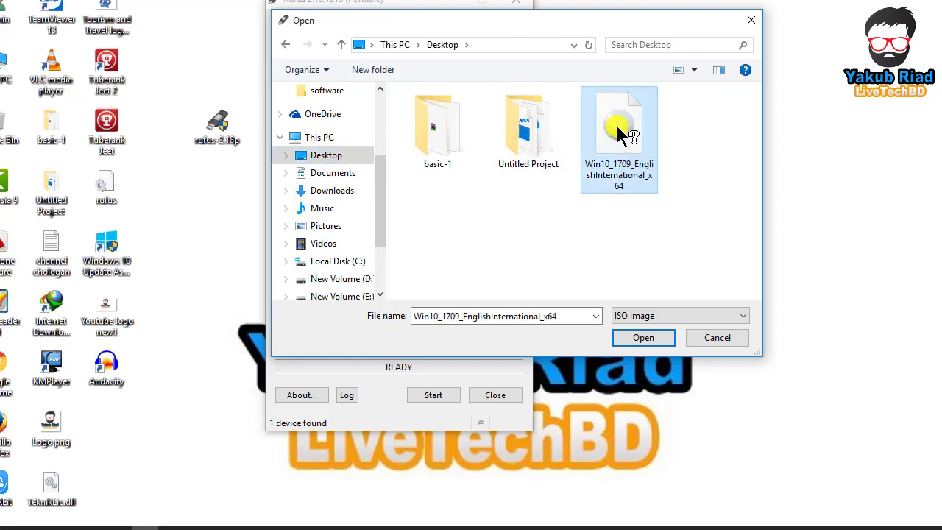
click(641, 338)
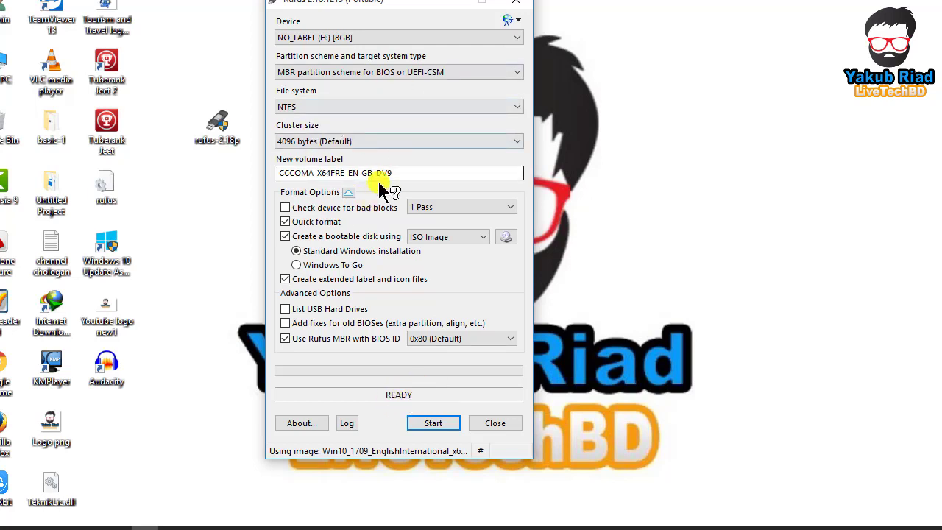
- Write the ISO image to the 8GB NO_LABEL (H:) drive, agree to erase its data, and close Rufus once finished
click(438, 423)
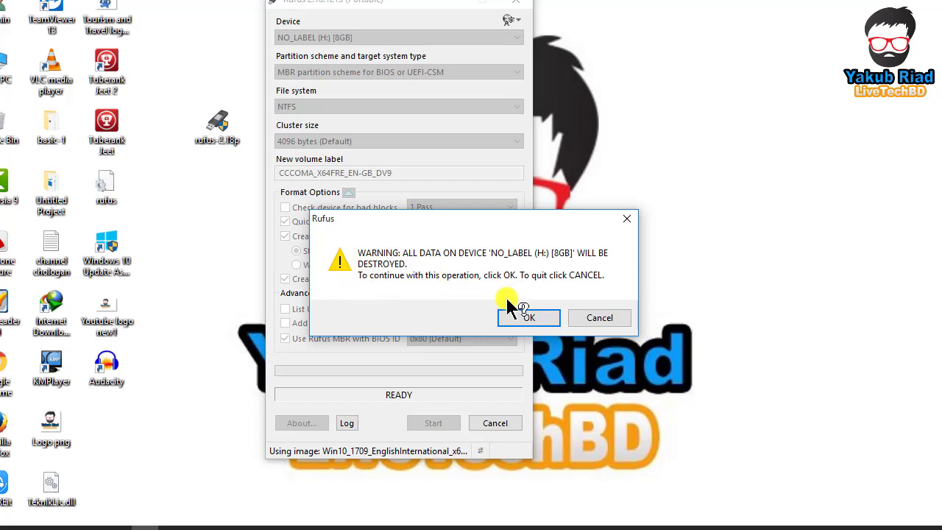
click(529, 320)
click(529, 318)
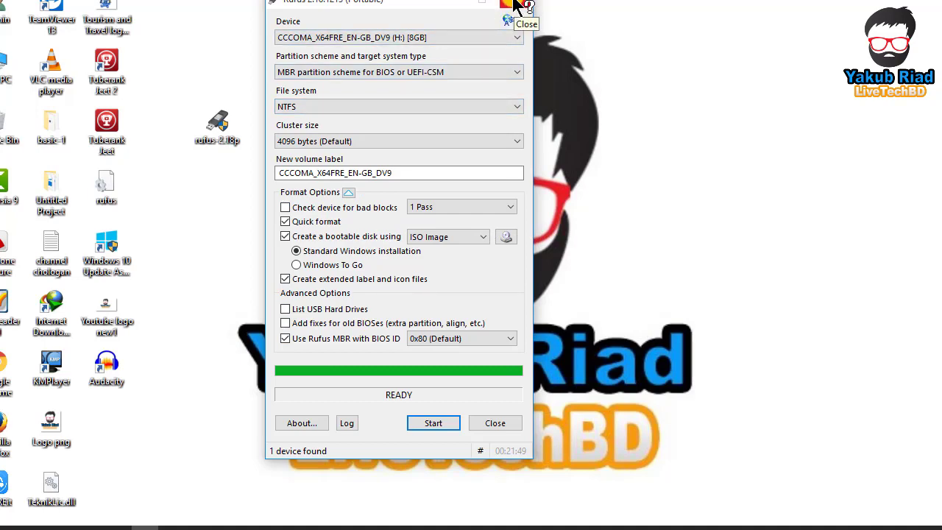
click(515, 6)
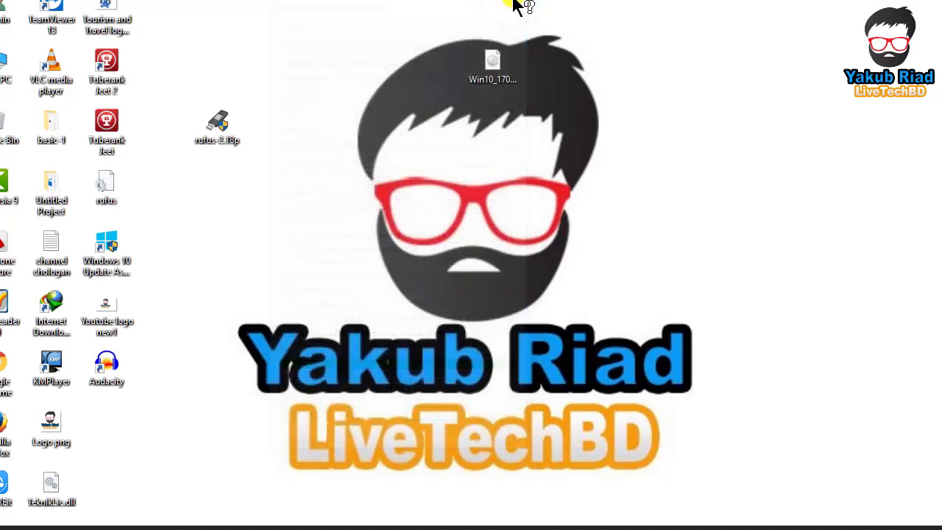
- Open the USB drive (H:) from This PC to inspect the installation files, and return to This PC
double_click(5, 86)
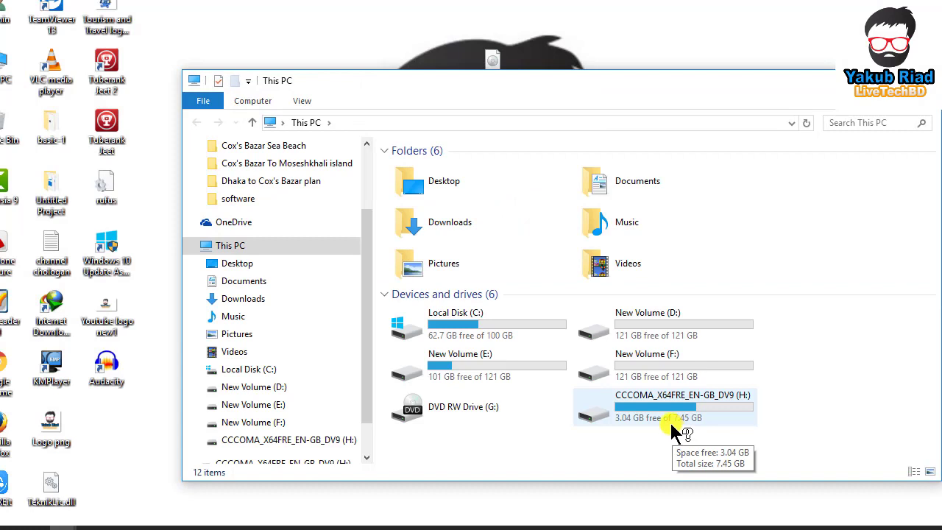
click(666, 413)
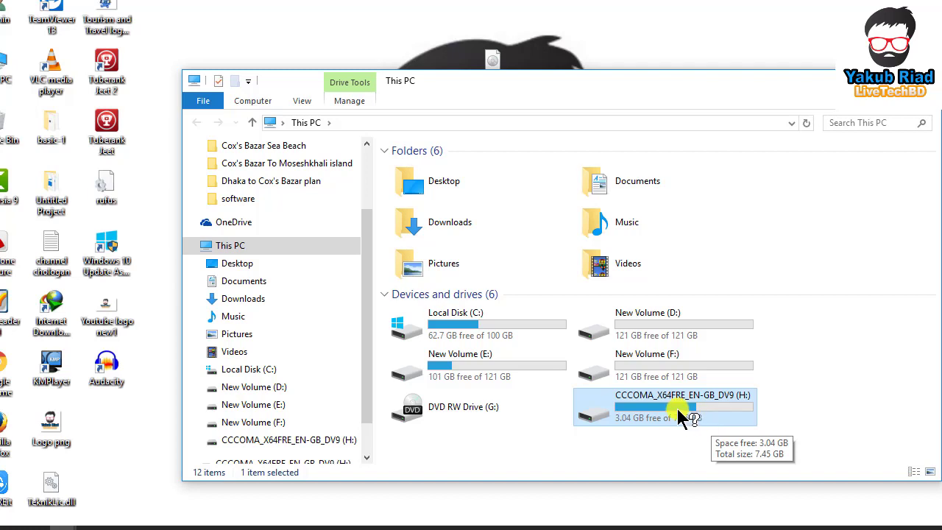
double_click(676, 408)
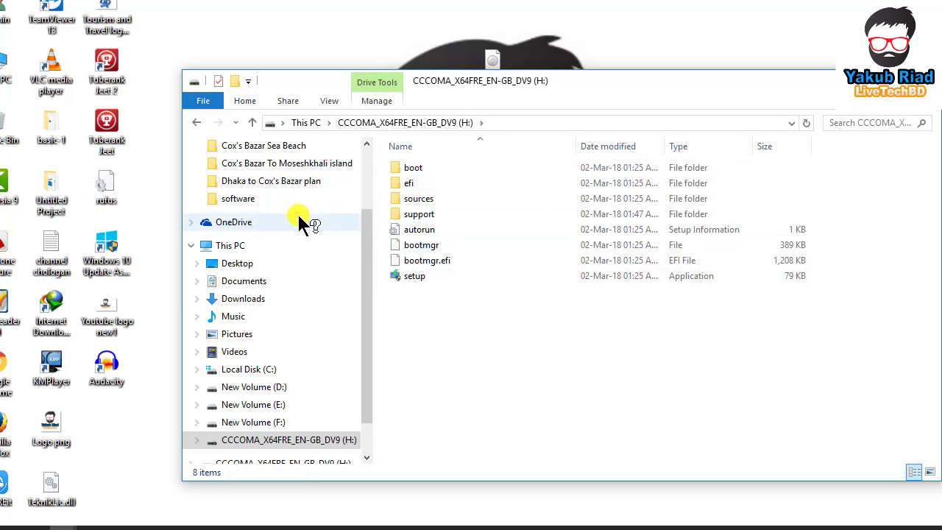
click(199, 122)
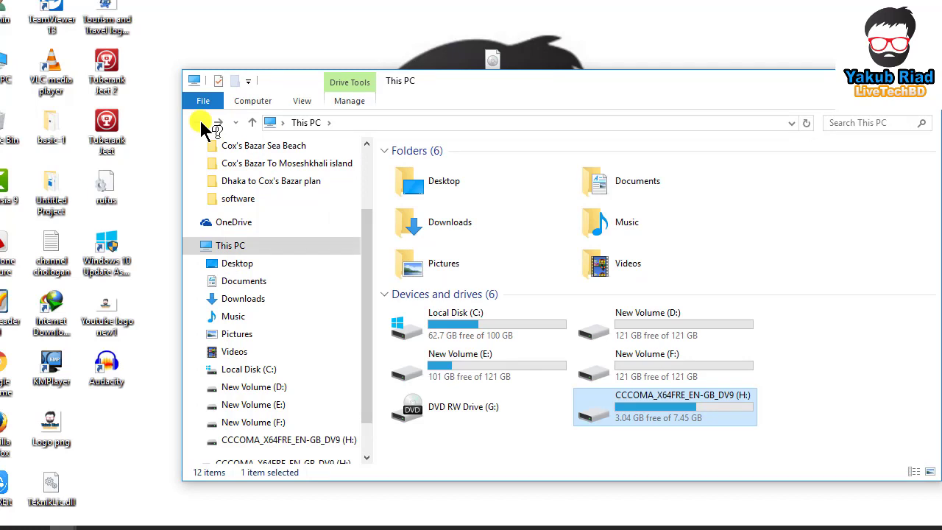